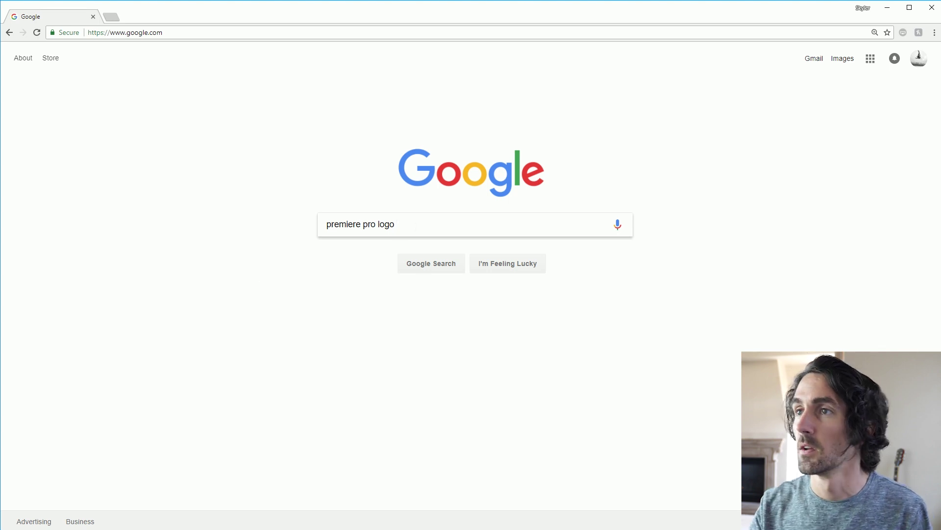
Step: Search Google Images for "premiere pro logo" and save the first result as Adobe_Premiere_Pro_Logo.svg.png in the Shape Morph Tutorial folder
key(Return)
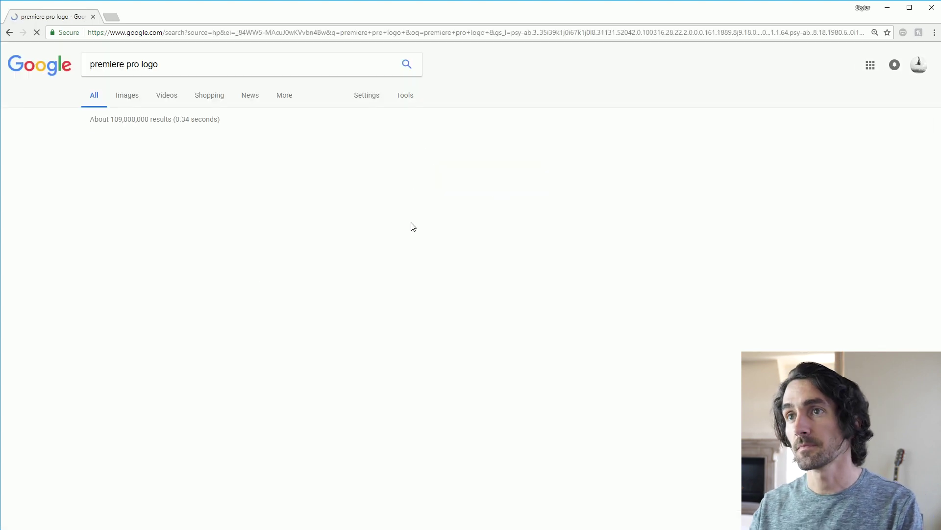
click(125, 97)
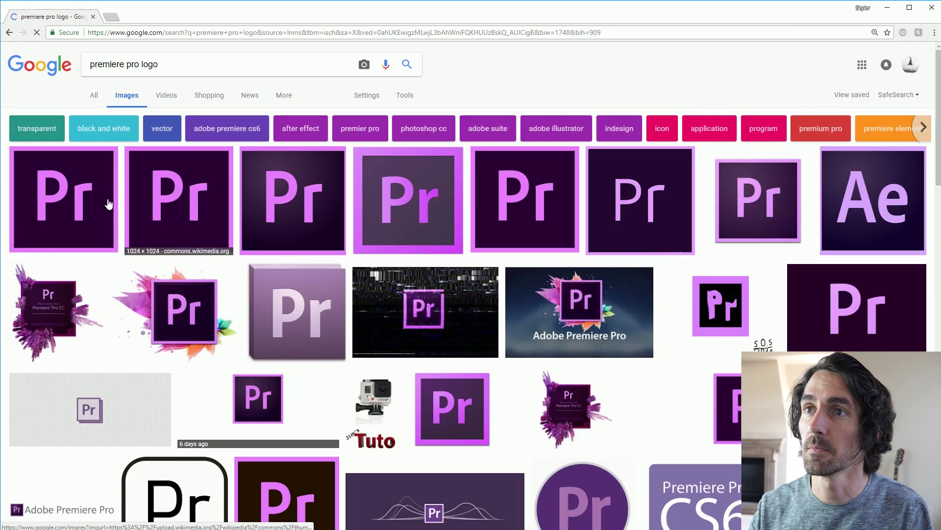
click(88, 196)
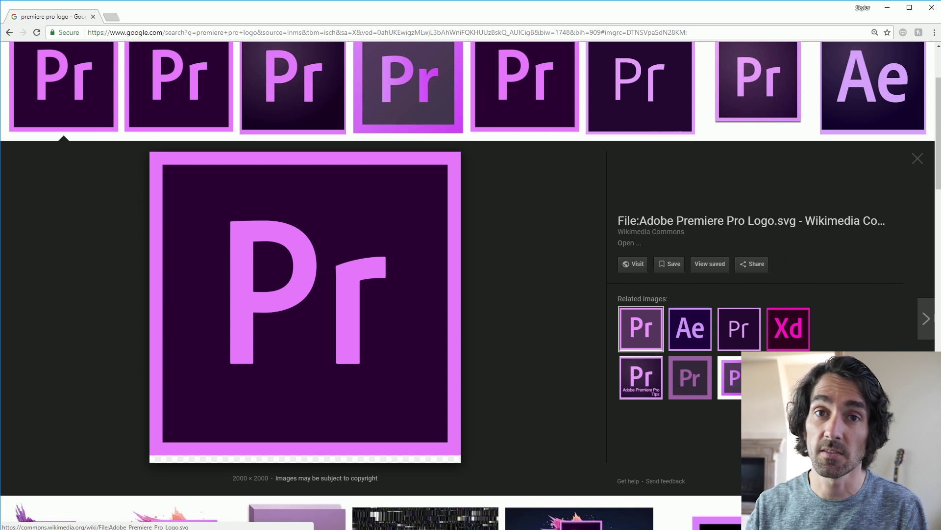
right_click(290, 285)
click(312, 374)
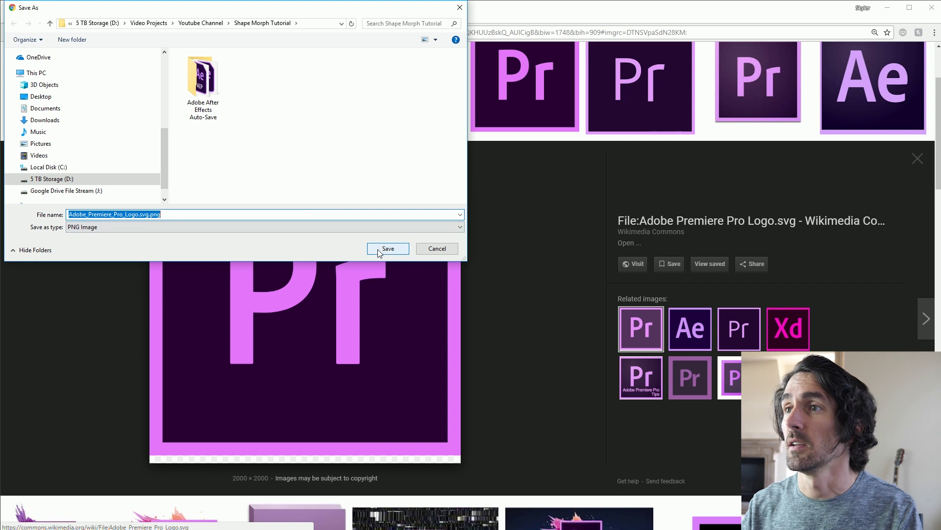
click(379, 252)
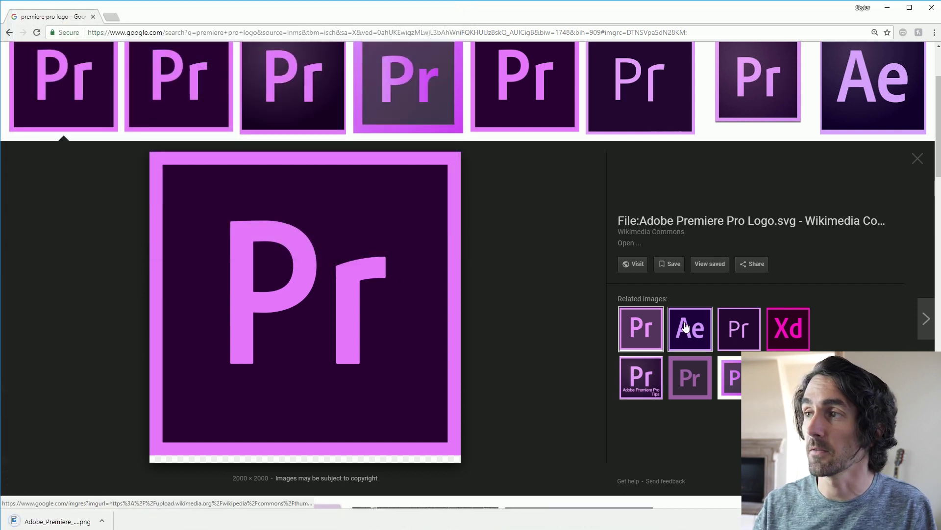
Step: Open the related After Effects CC icon image and save it as a PNG in the Shape Morph Tutorial folder
click(691, 337)
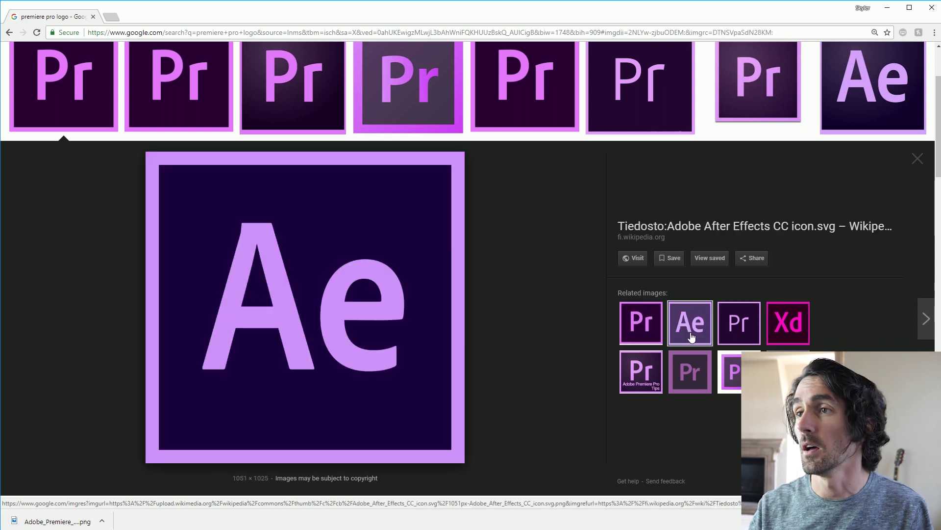
right_click(280, 299)
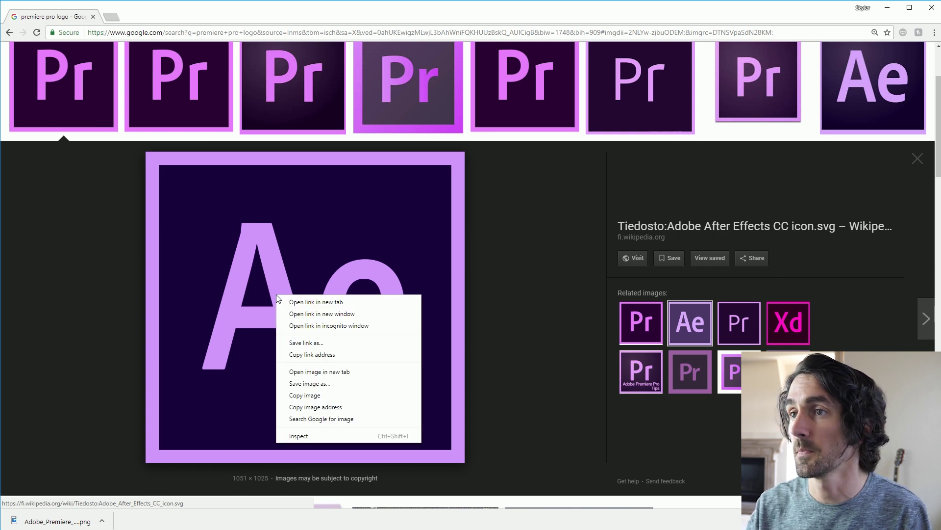
click(305, 387)
click(384, 249)
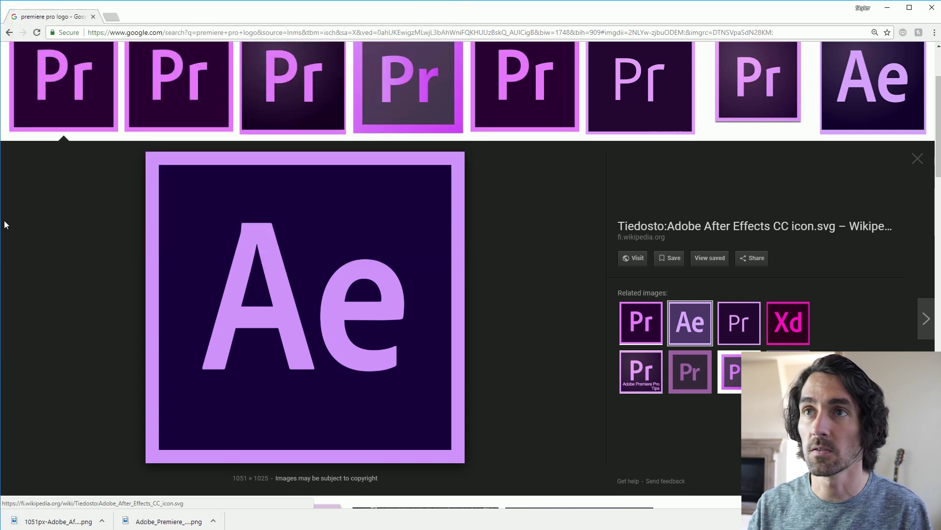
Step: Open the saved After Effects logo PNG from the Shape Morph Tutorial folder in Adobe Illustrator
drag(0, 27, 384, 73)
click(365, 142)
right_click(360, 150)
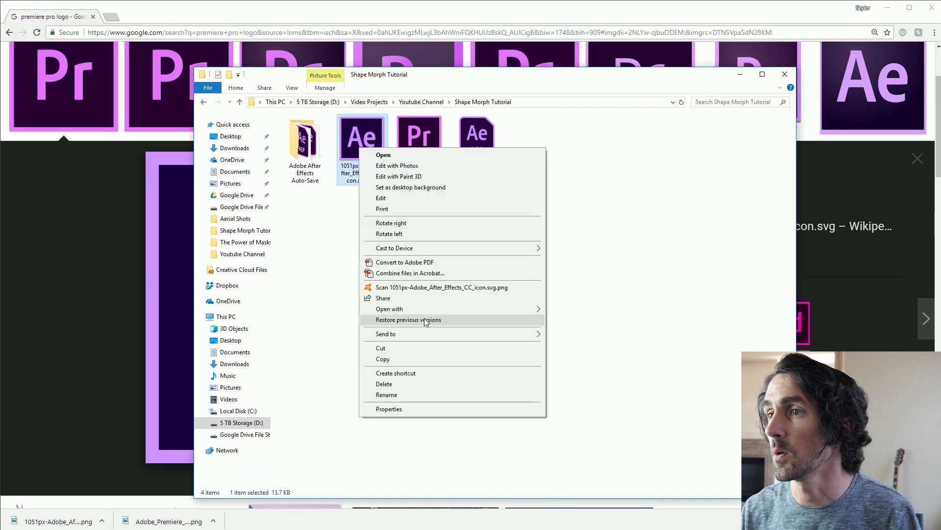
mouse_move(430, 309)
click(603, 311)
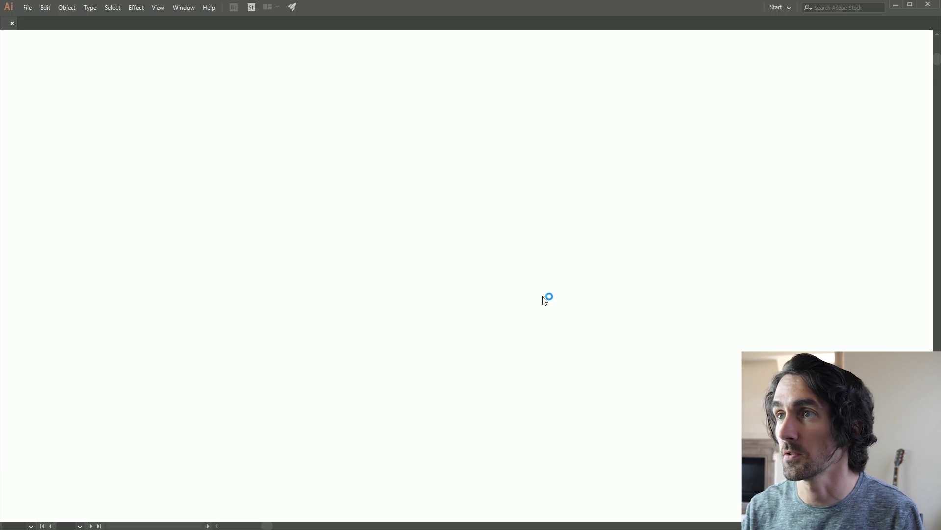
Step: Open Adobe_Premiere_Pro_Logo.svg.png from the same folder in Illustrator and fit the whole logo in view
right_click(420, 133)
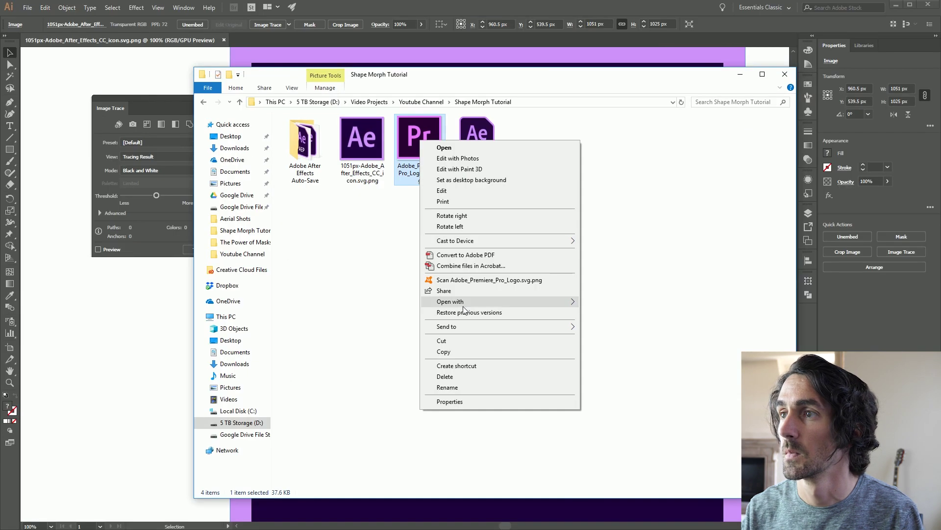
mouse_move(431, 301)
click(605, 308)
key(ctrl+minus)
key(ctrl+minus)
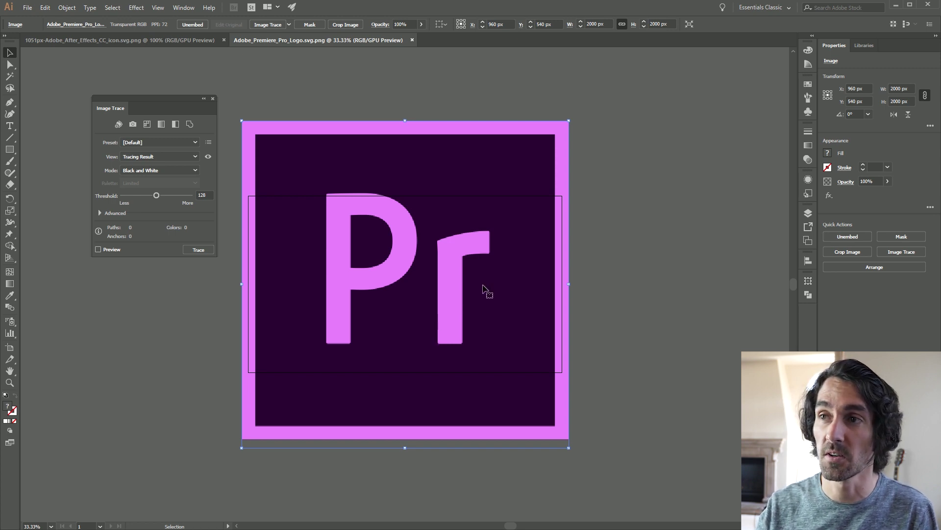
Step: Copy the Premiere Pro logo into the After Effects logo document and move it to the right of the Ae logo
click(613, 237)
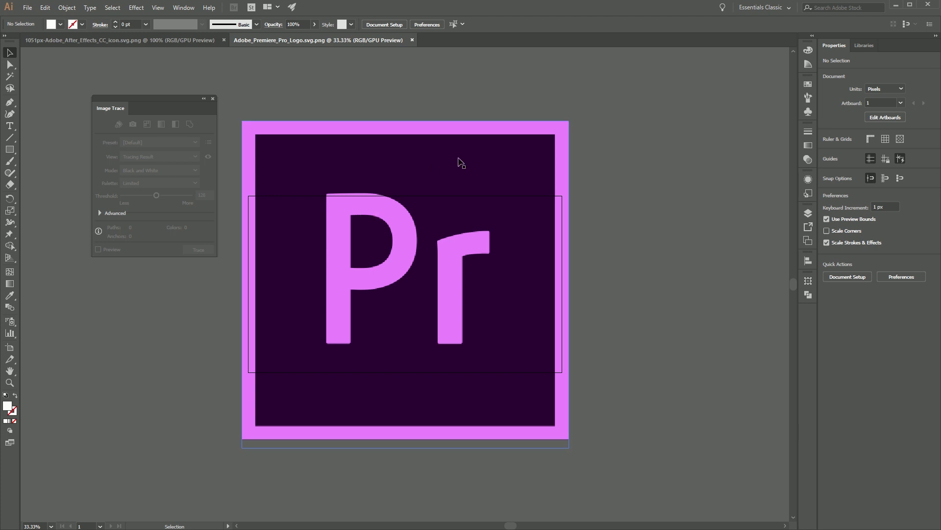
click(444, 182)
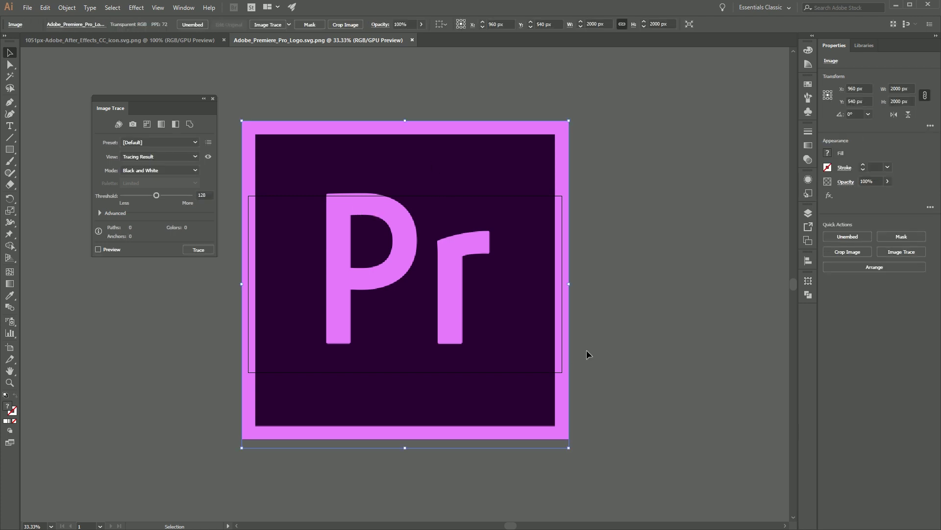
click(99, 42)
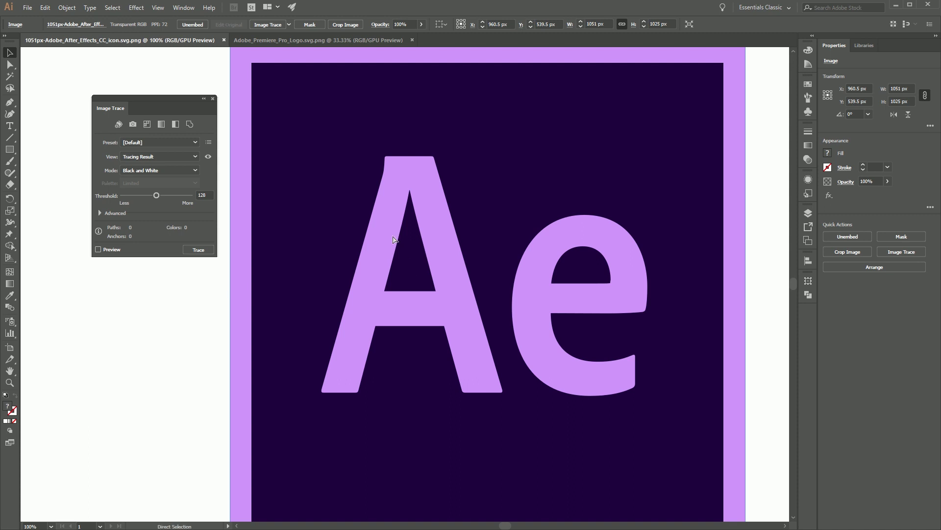
key(ctrl+minus)
key(ctrl+minus)
key(ctrl+minus)
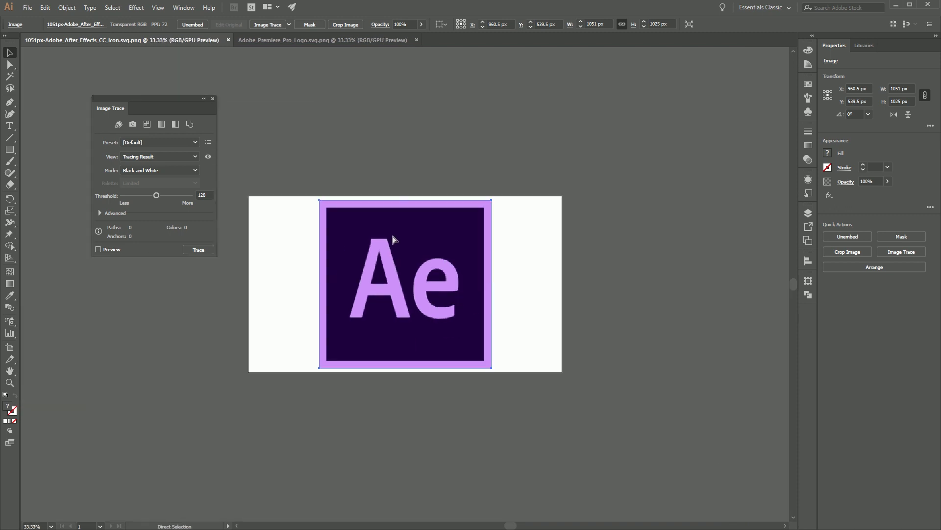
key(ctrl+v)
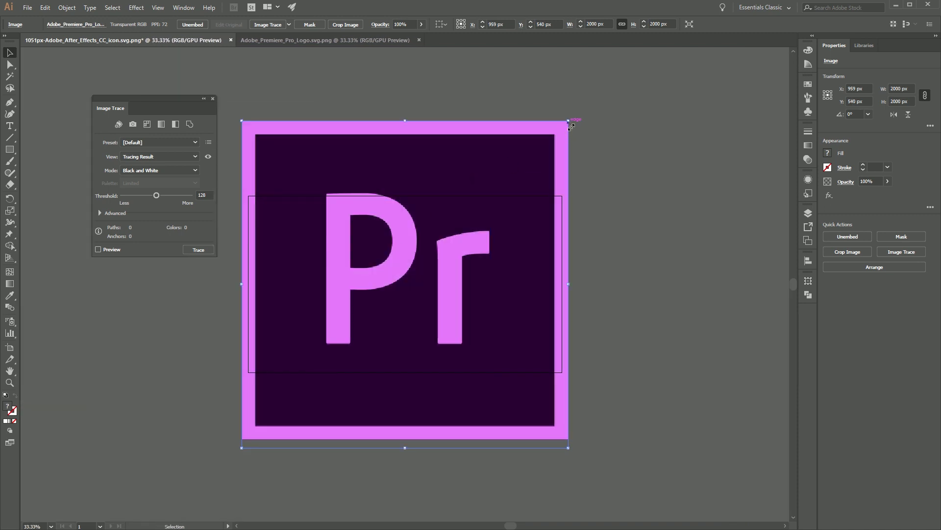
drag(443, 175, 632, 182)
Step: Scale the Ae logo down proportionally to 900 px wide and shift it slightly left on the artboard
click(355, 260)
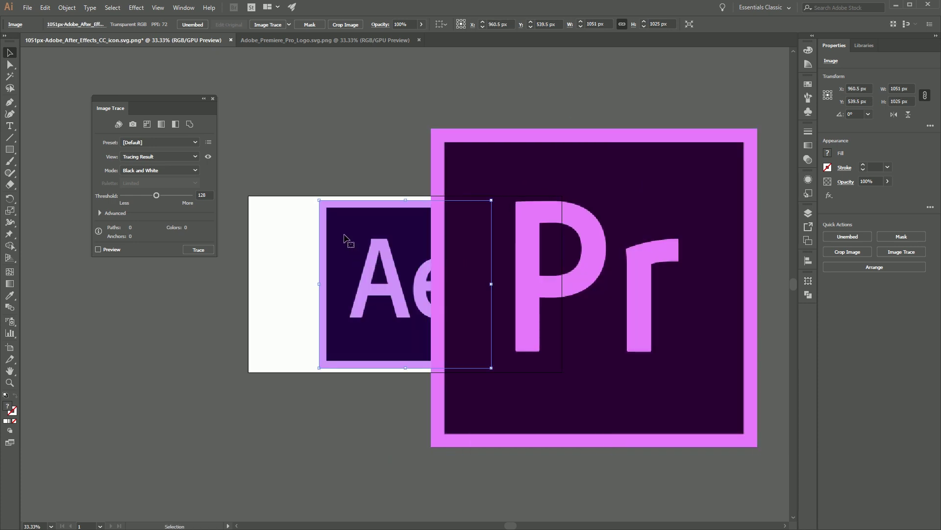
drag(321, 201, 336, 228)
drag(382, 264, 356, 253)
click(556, 376)
click(384, 294)
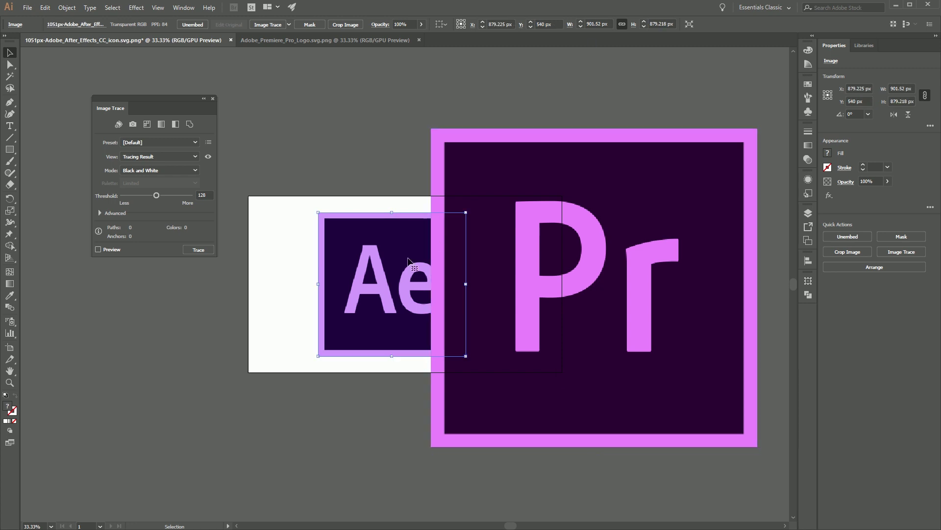
click(622, 24)
click(581, 27)
click(581, 27)
Step: Scale the Pr logo proportionally to a width of 900 px and place it just beside the Ae logo
click(549, 264)
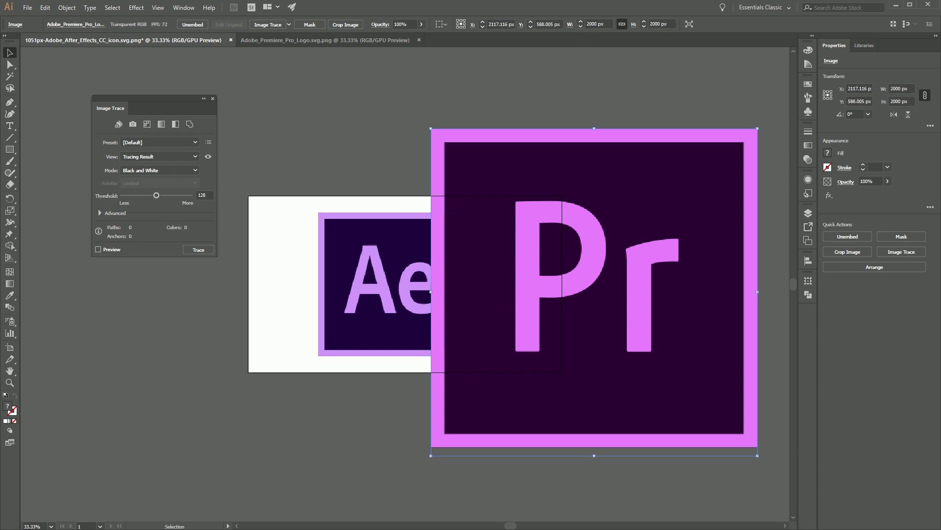
double_click(596, 27)
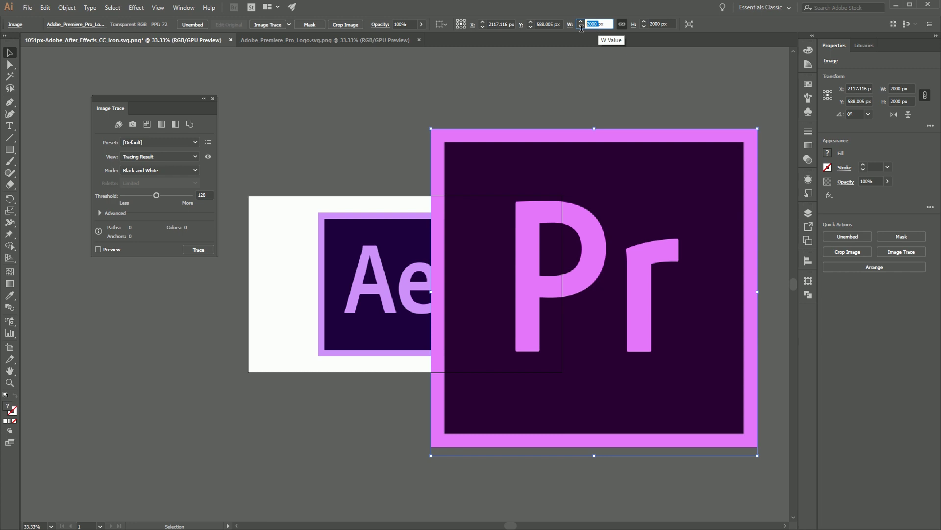
text(900)
key(Return)
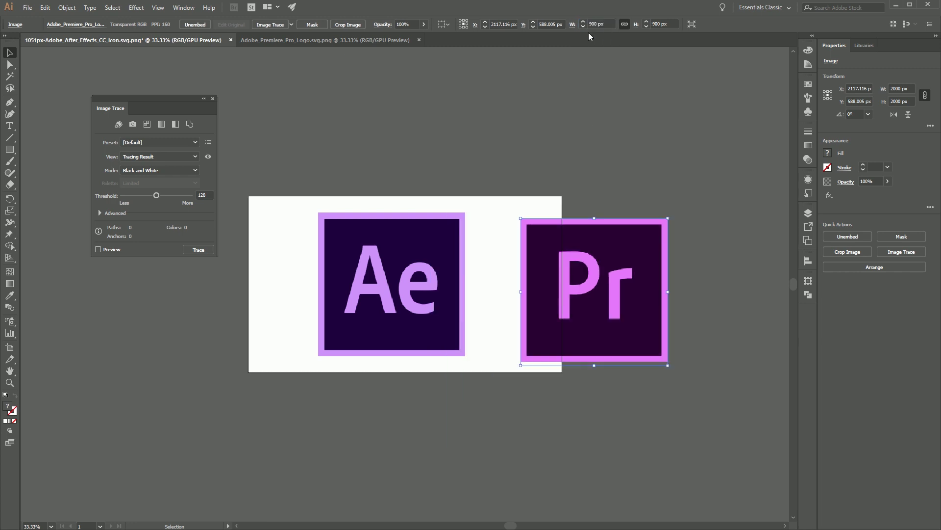
click(493, 182)
click(621, 296)
drag(586, 300, 569, 293)
click(527, 379)
Step: Apply Image Trace to the Ae logo using the 3 Colors preset
click(355, 286)
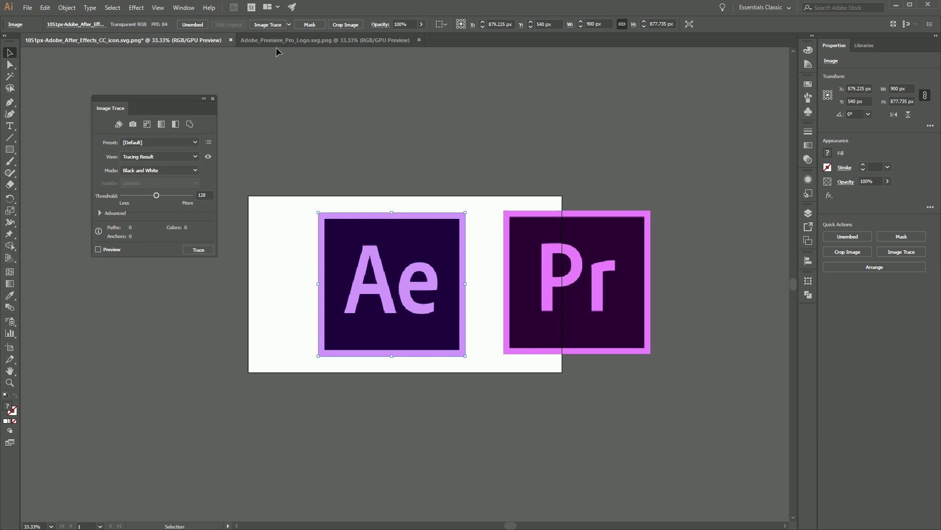
click(267, 23)
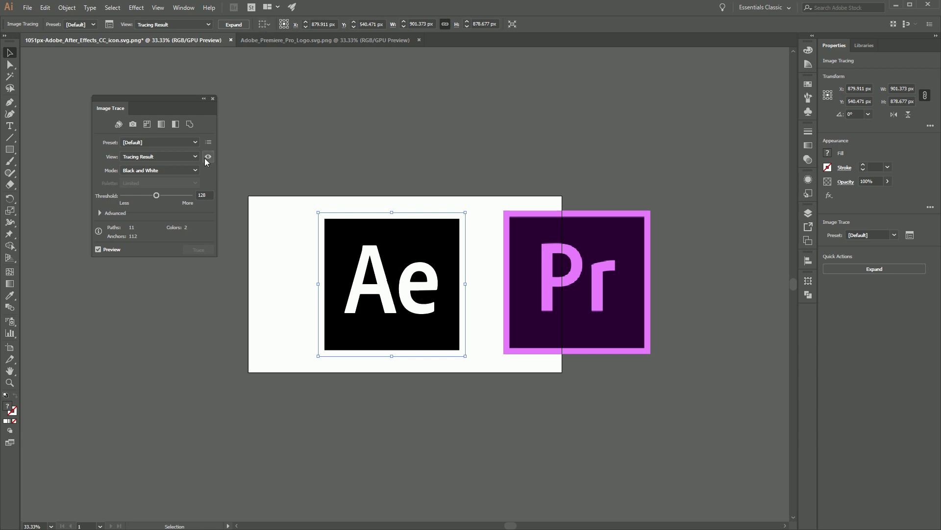
click(189, 145)
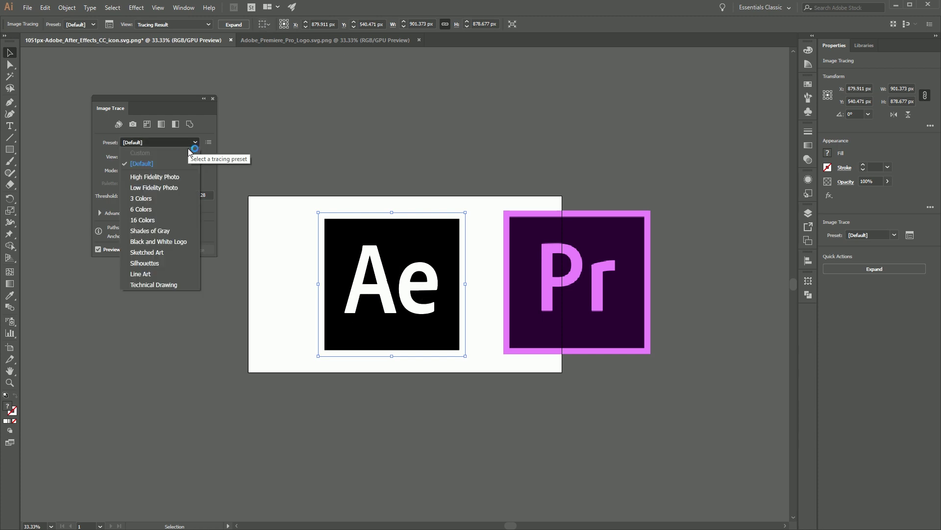
click(154, 200)
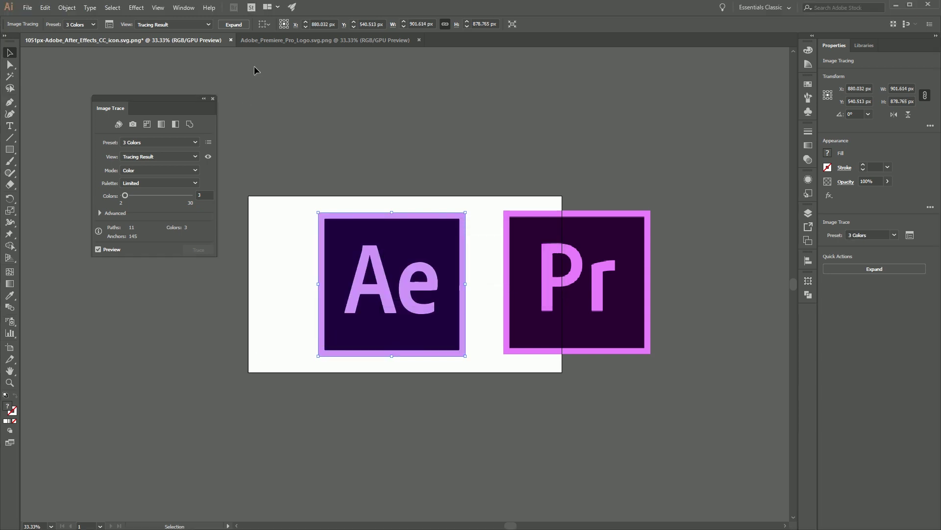
Step: Expand the traced Ae logo into editable paths and isolate its group
click(233, 25)
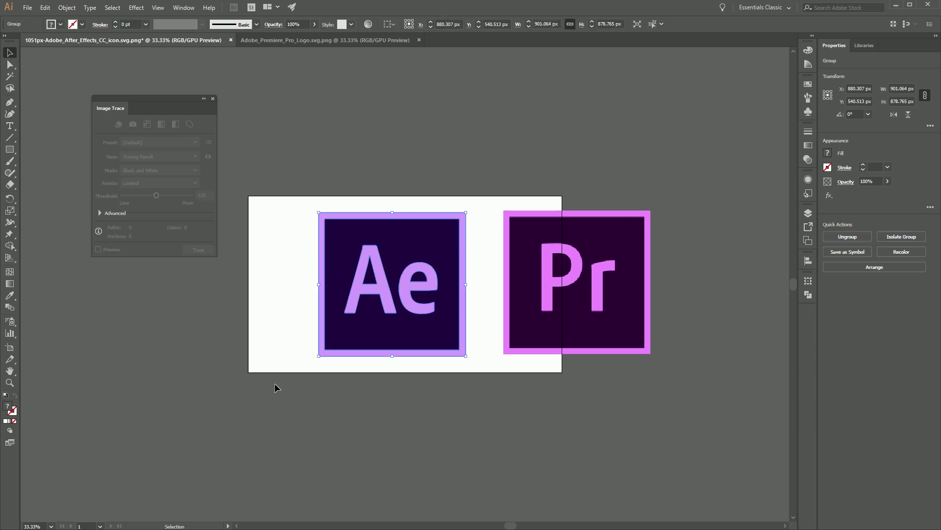
double_click(355, 298)
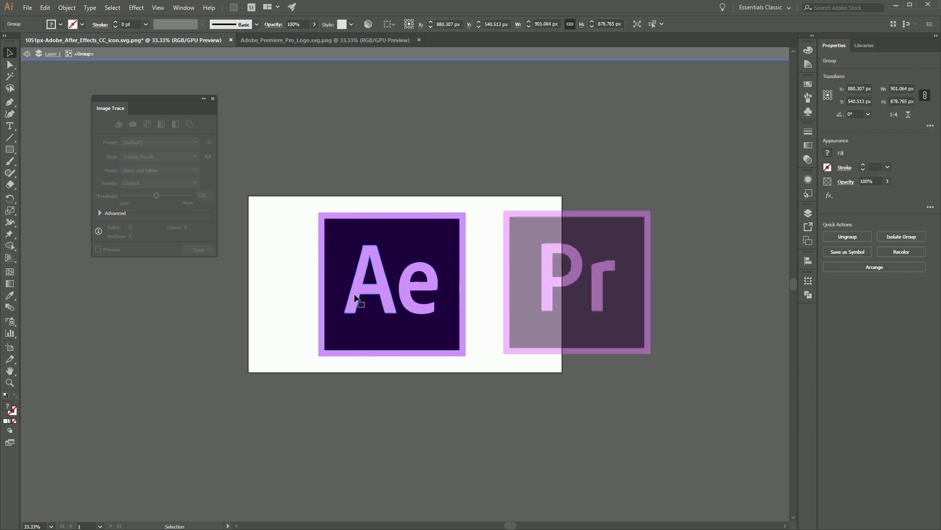
Step: Try moving the letter A out of the isolated logo and undo the move
drag(355, 297, 289, 308)
key(ctrl+z)
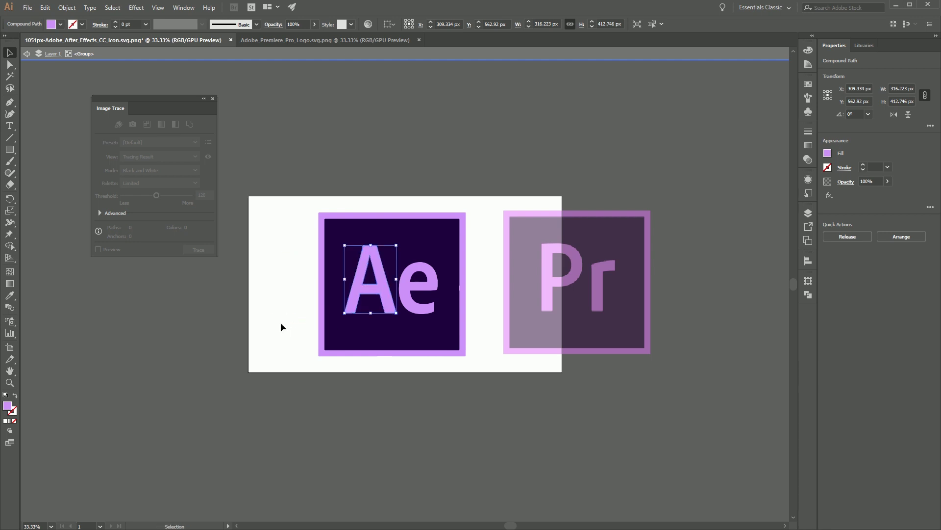
click(390, 342)
drag(371, 295, 262, 309)
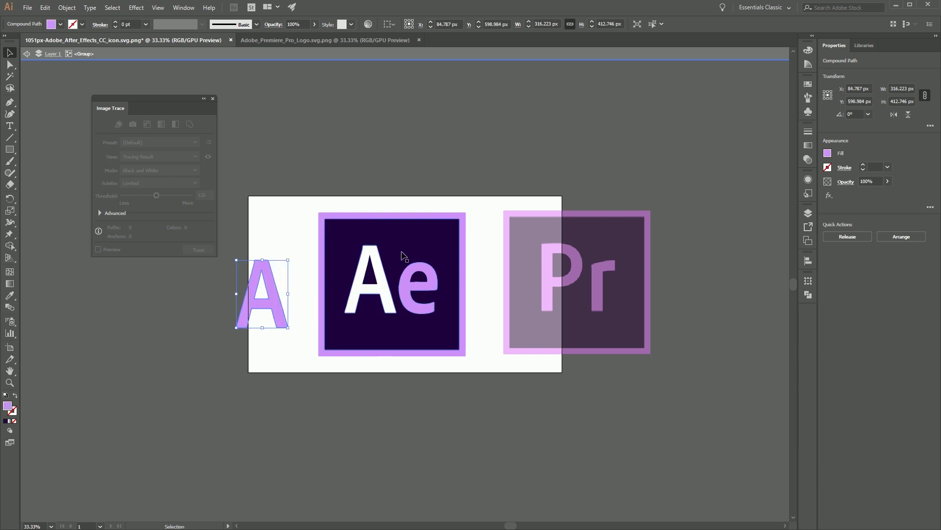
key(ctrl+z)
Step: Draw a rectangle about 645 by 594 px over the Ae letters, filled with the logo's dark purple background color
click(393, 338)
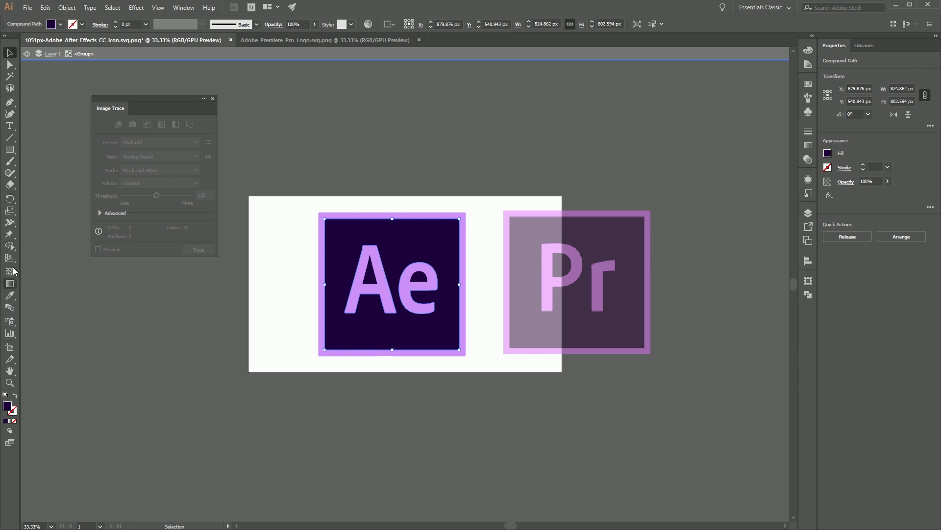
click(10, 149)
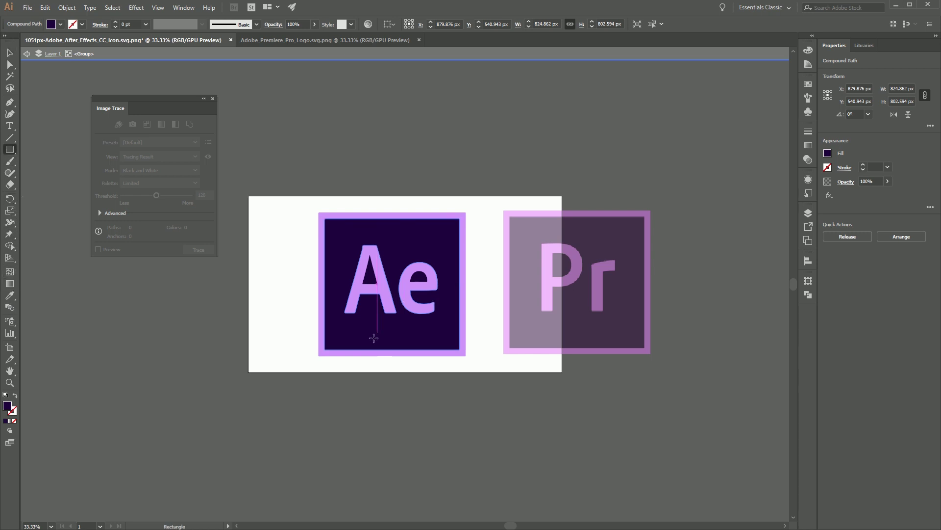
click(10, 295)
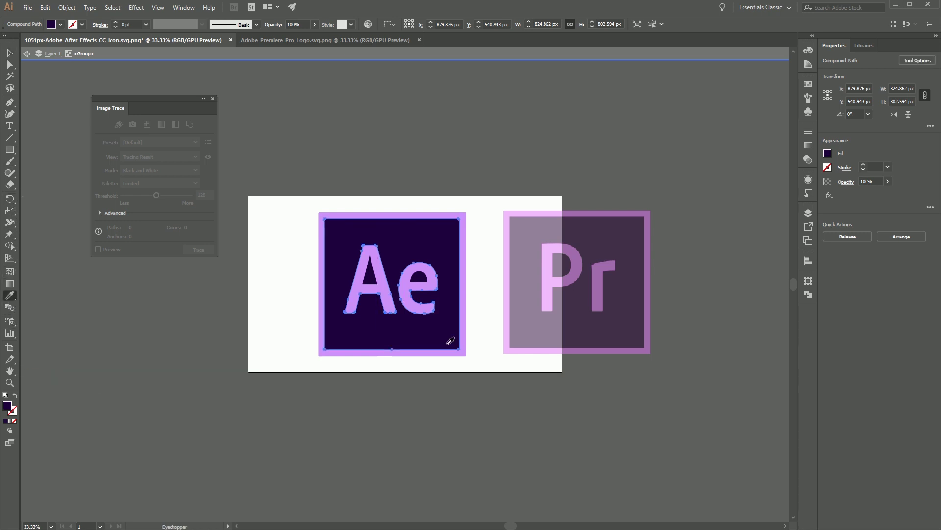
key(m)
drag(339, 237, 445, 334)
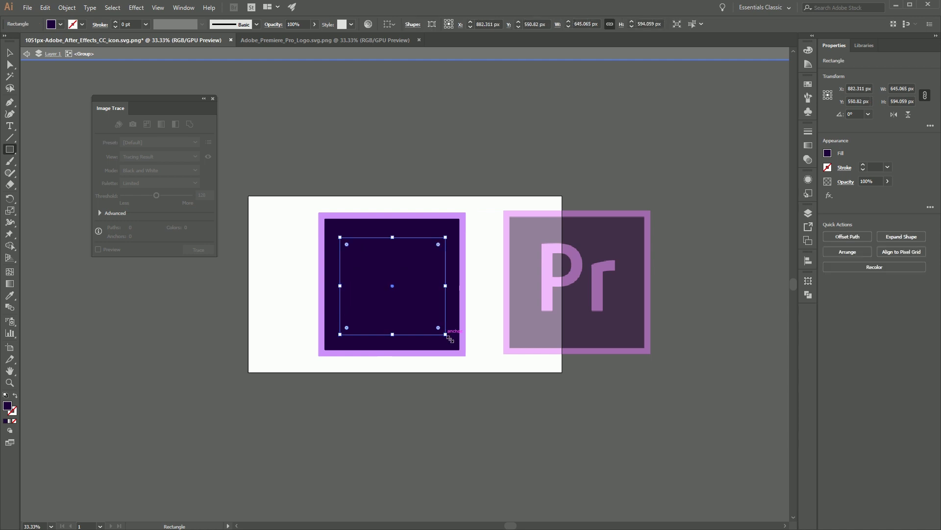
key(v)
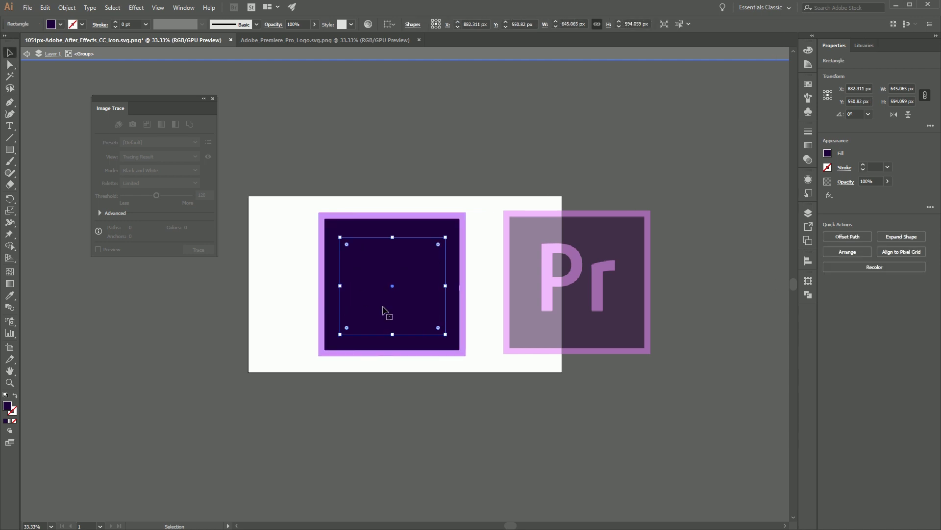
Step: Send the dark purple rectangle behind the Ae letters and leave the isolated logo group
key(a)
key(ctrl+bracketleft)
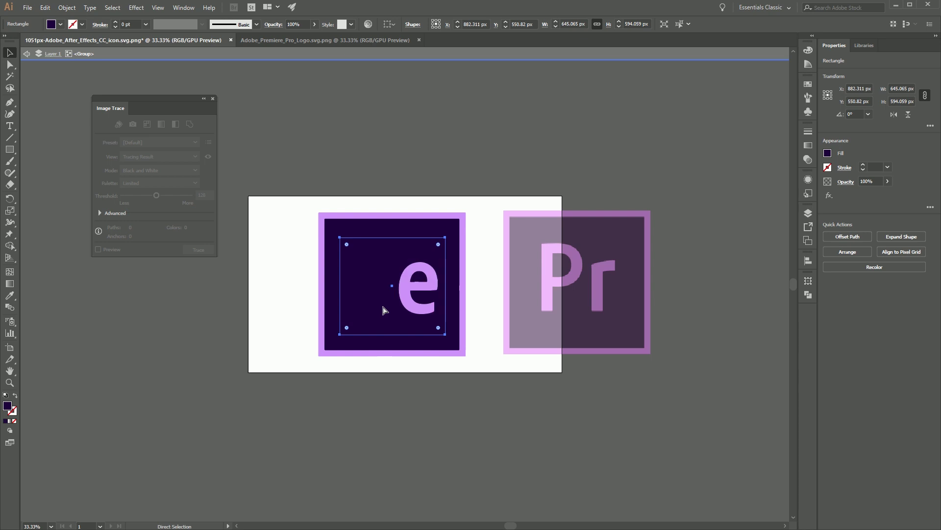
key(v)
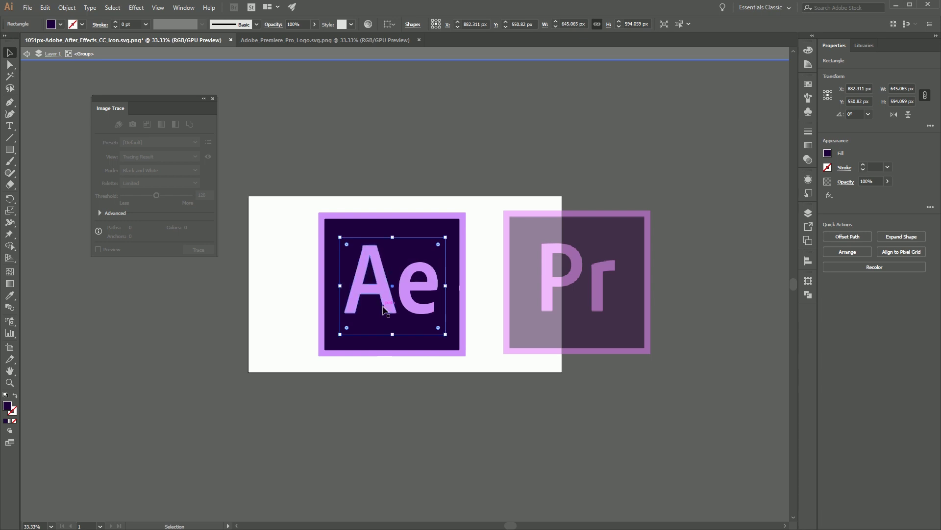
click(333, 377)
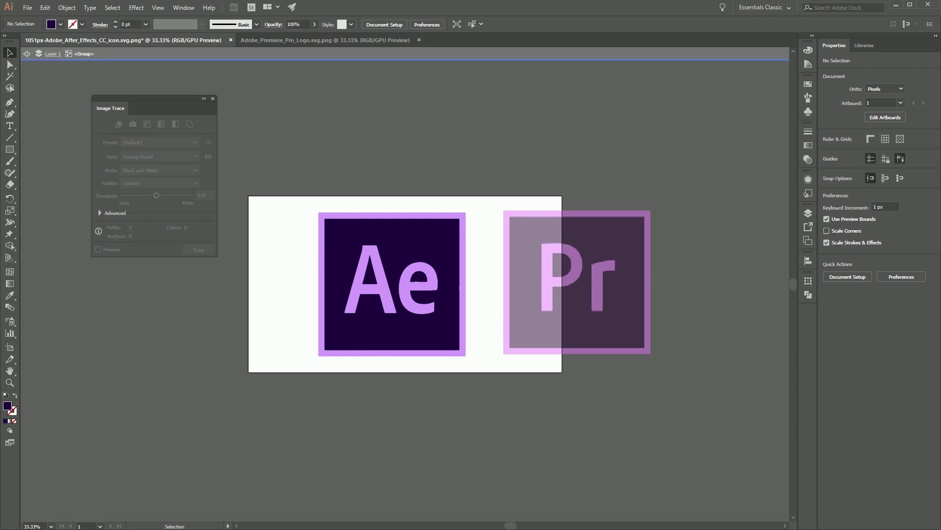
click(27, 53)
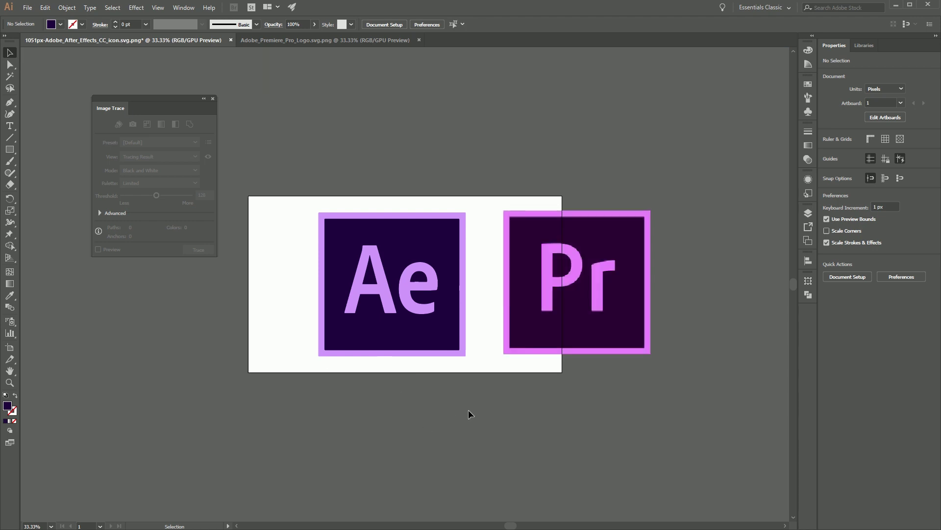
Step: Apply Image Trace to the Pr logo using the 3 Colors preset and expand it into editable paths
click(591, 317)
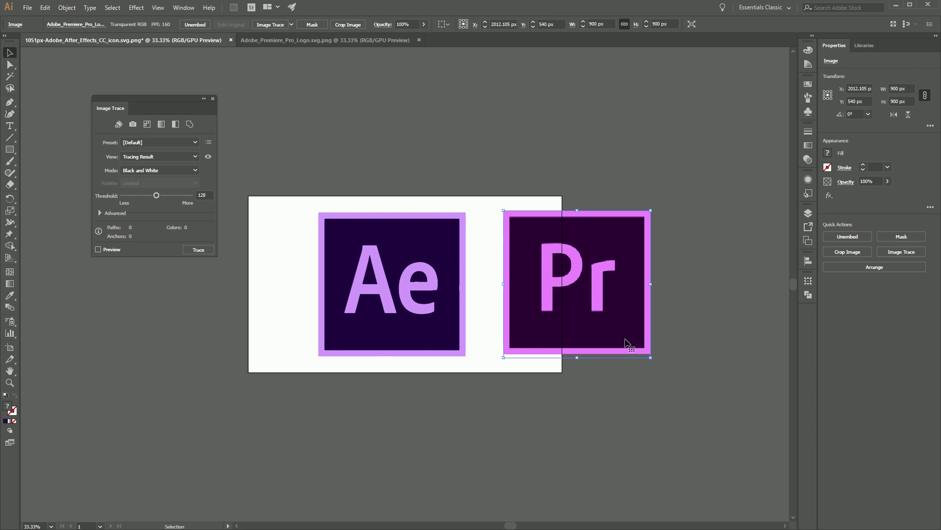
click(272, 25)
click(539, 278)
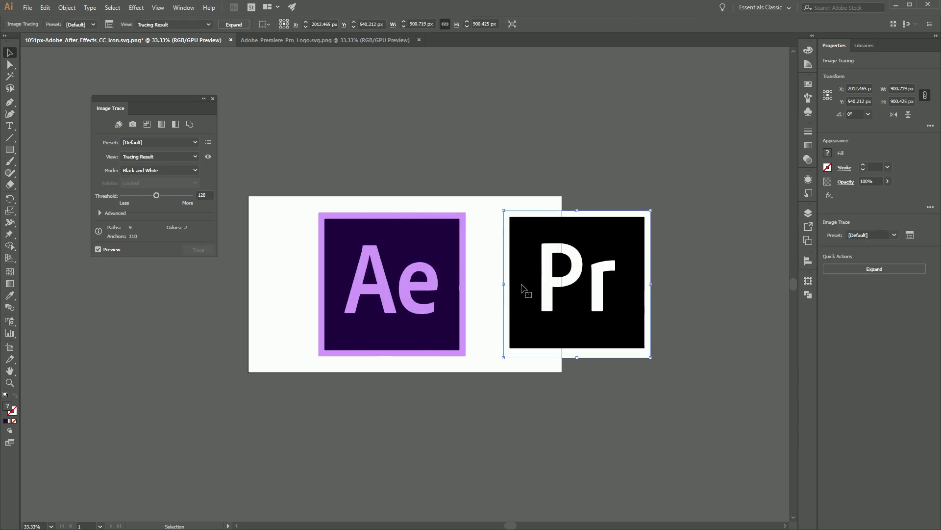
click(169, 142)
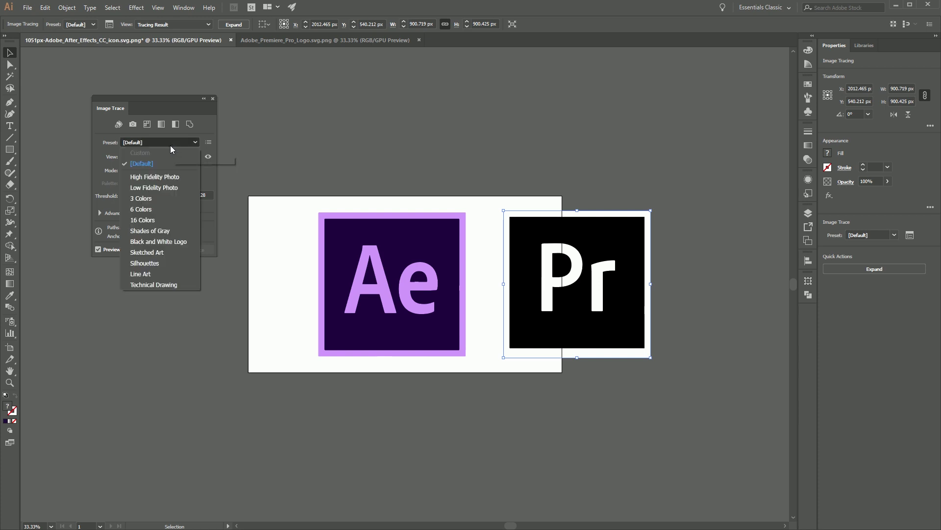
click(151, 200)
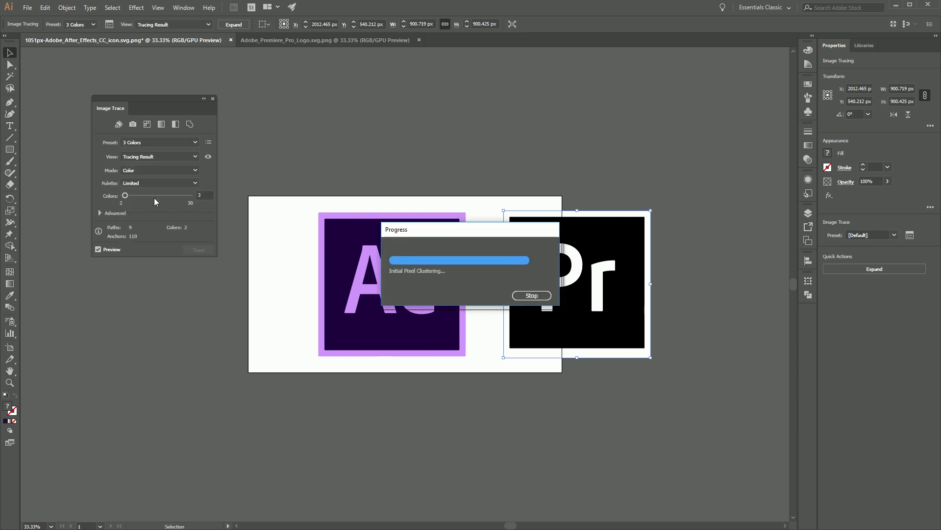
click(234, 24)
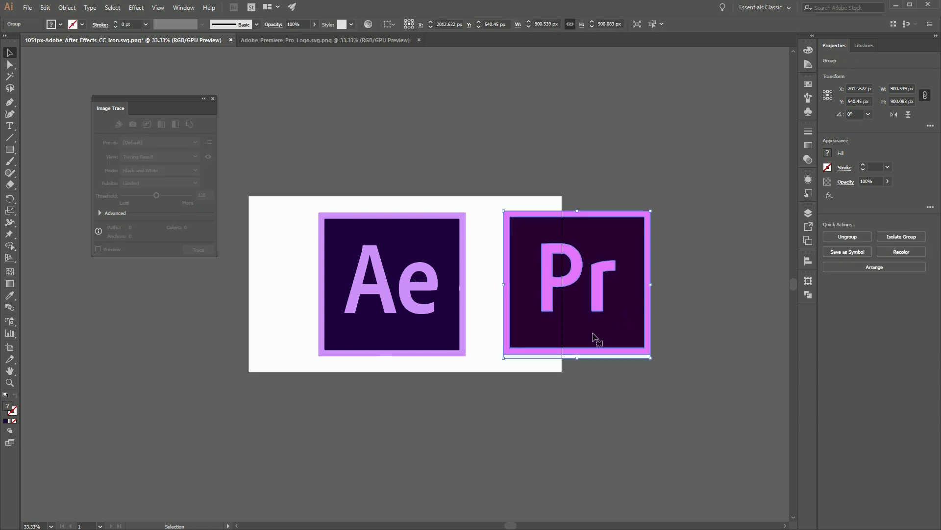
Step: Delete the white background path from the Pr logo's group and leave isolation
click(538, 360)
double_click(533, 357)
click(532, 358)
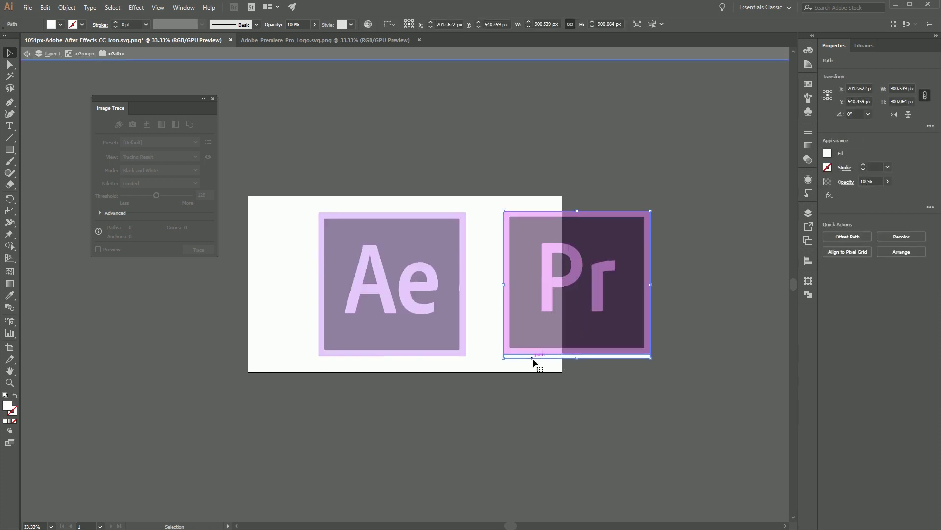
key(ctrl+shift+a)
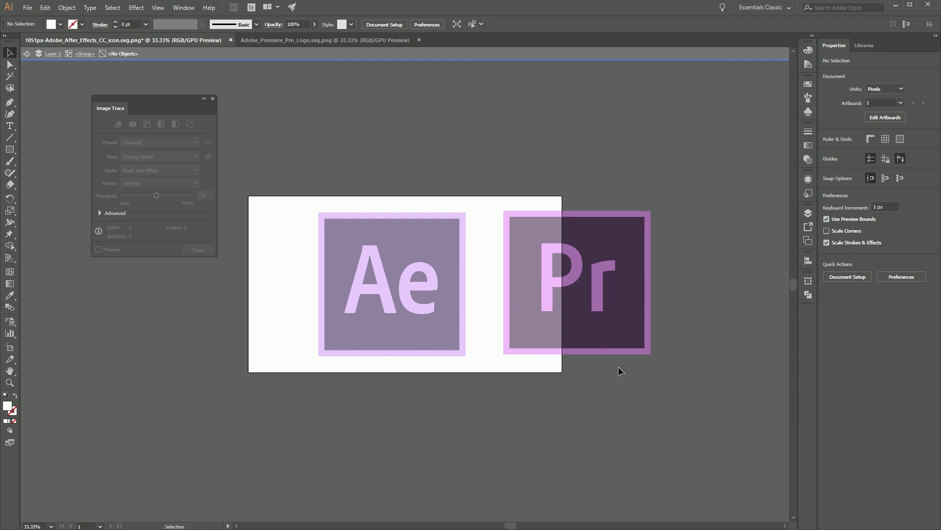
key(Escape)
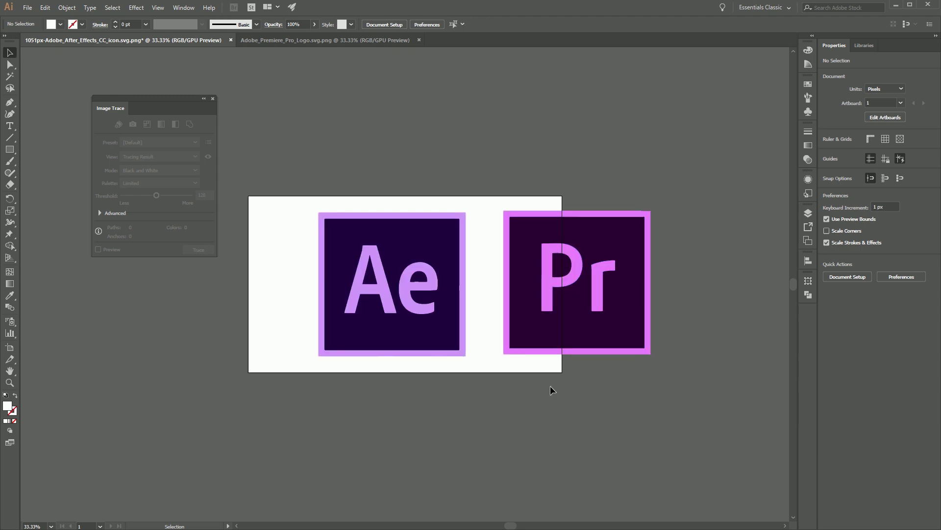
Step: Inside the Pr logo's group, draw a rectangle about 597 by 570 px over the letters, filled with the logo's sampled dark background color
click(572, 345)
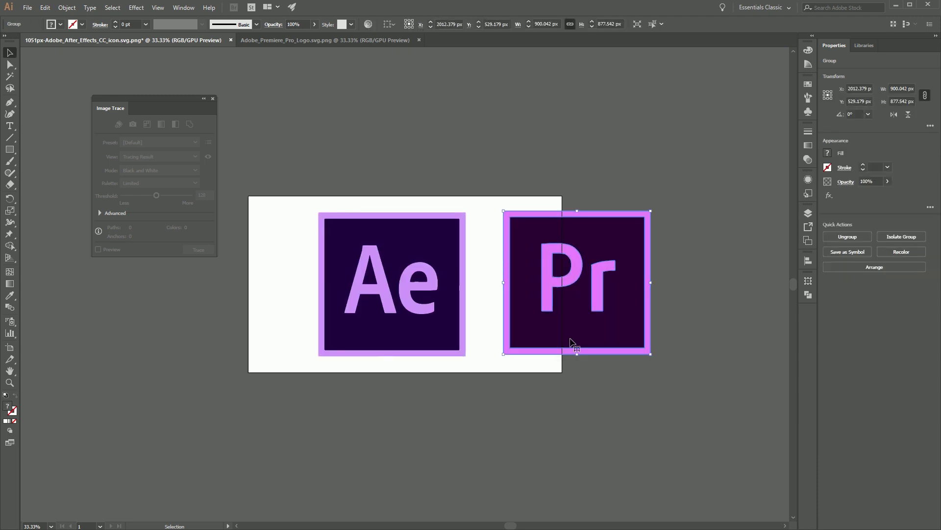
double_click(580, 338)
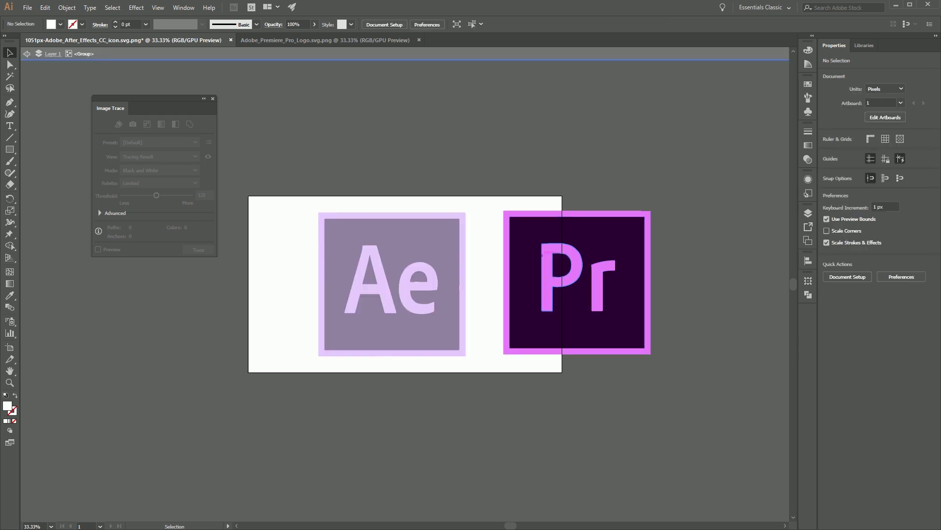
click(10, 295)
click(578, 338)
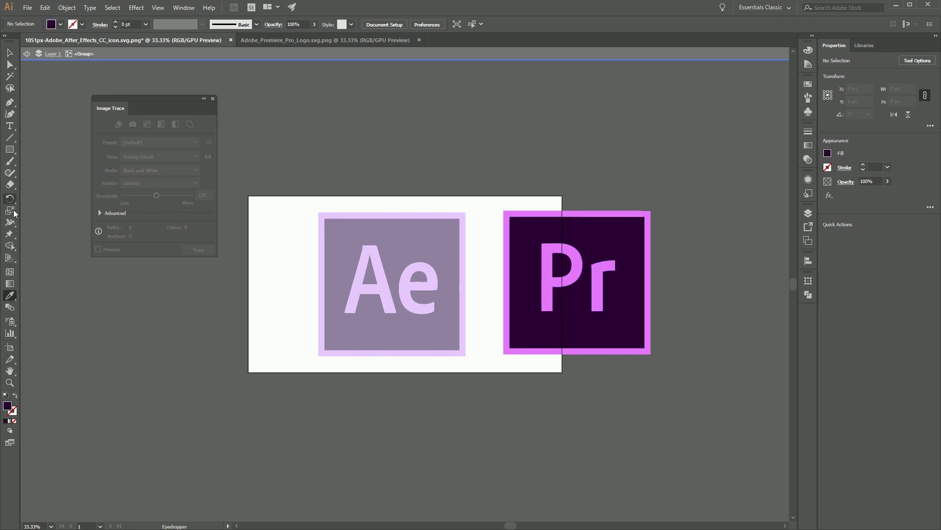
click(10, 149)
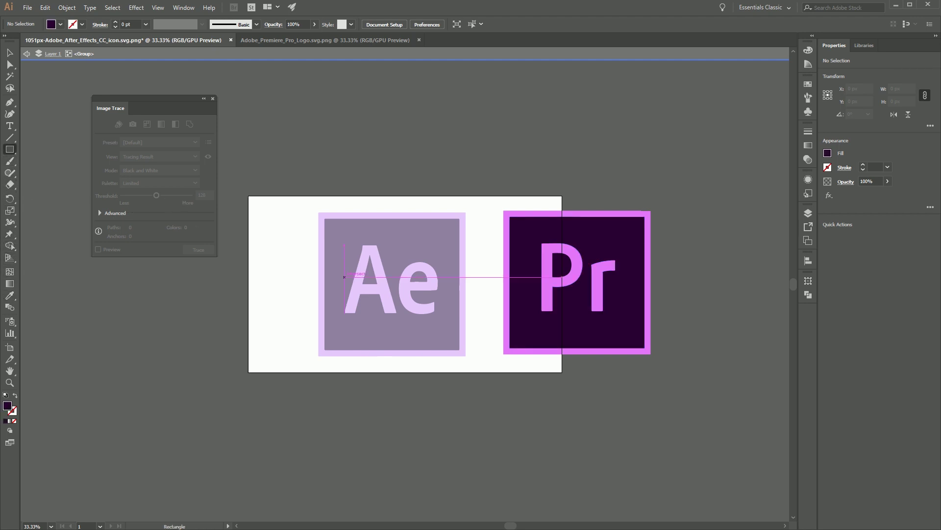
drag(528, 238, 626, 330)
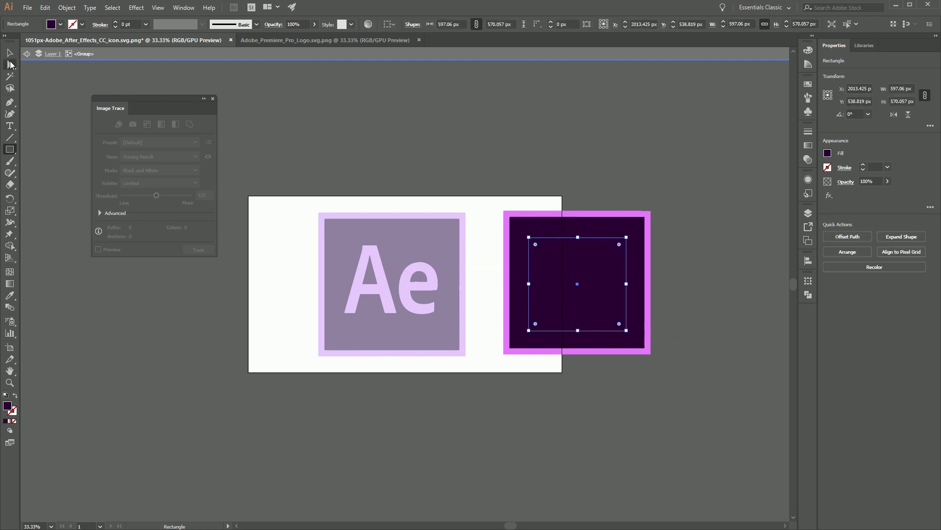
Step: Send the new rectangle behind the Pr letters and return to the full artwork
key(v)
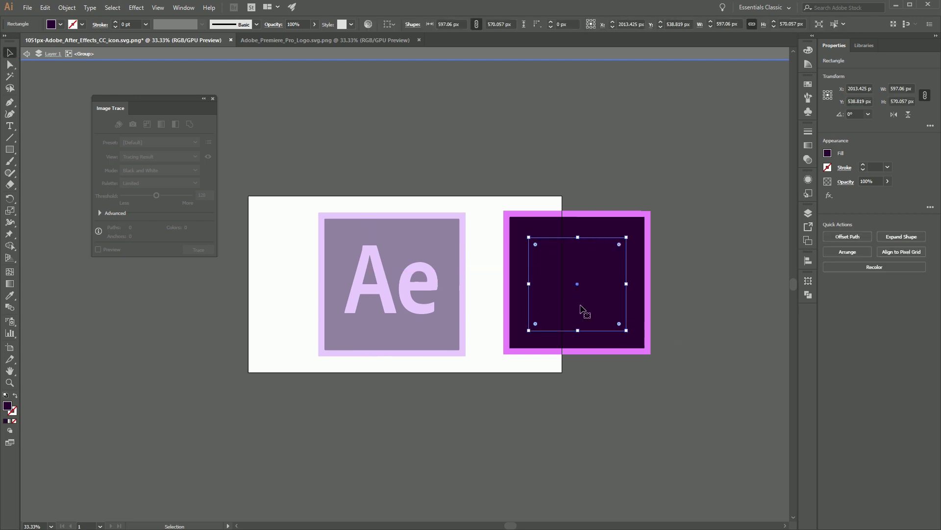
key(a)
key(ctrl+shift+bracketleft)
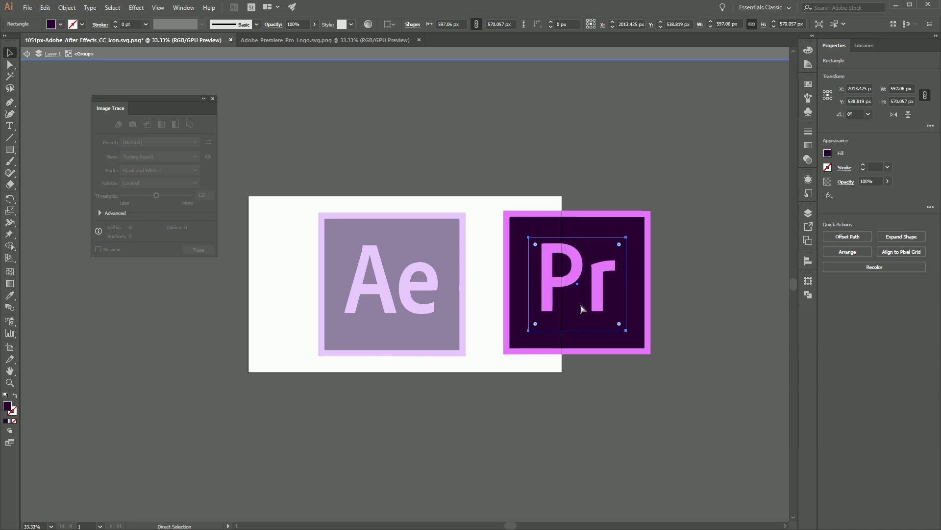
key(v)
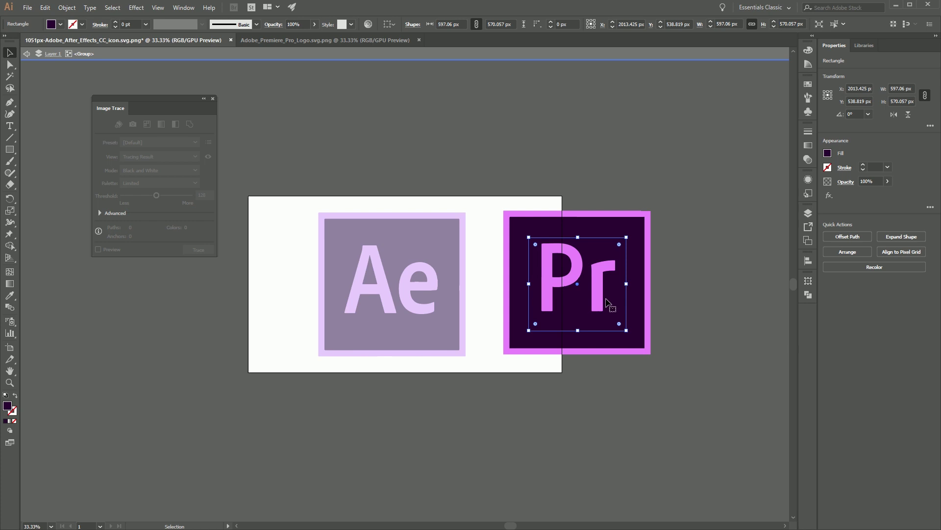
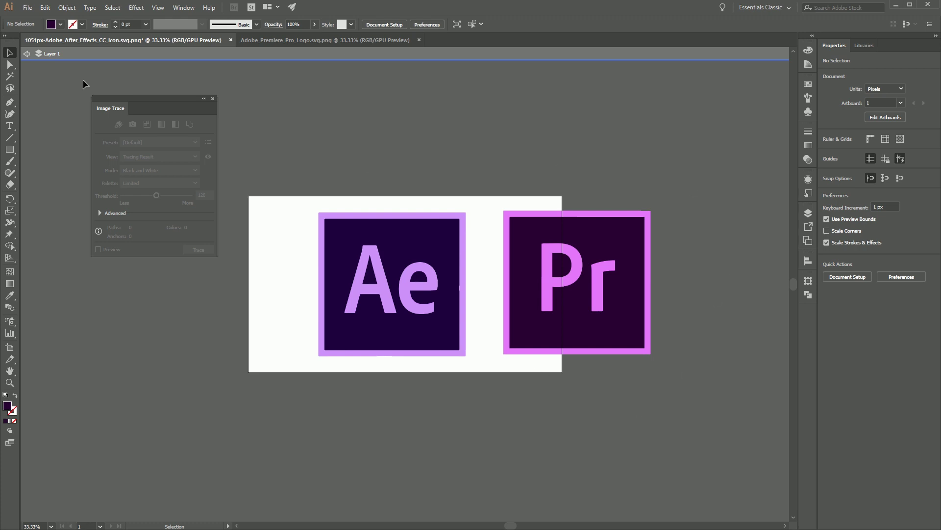
click(27, 53)
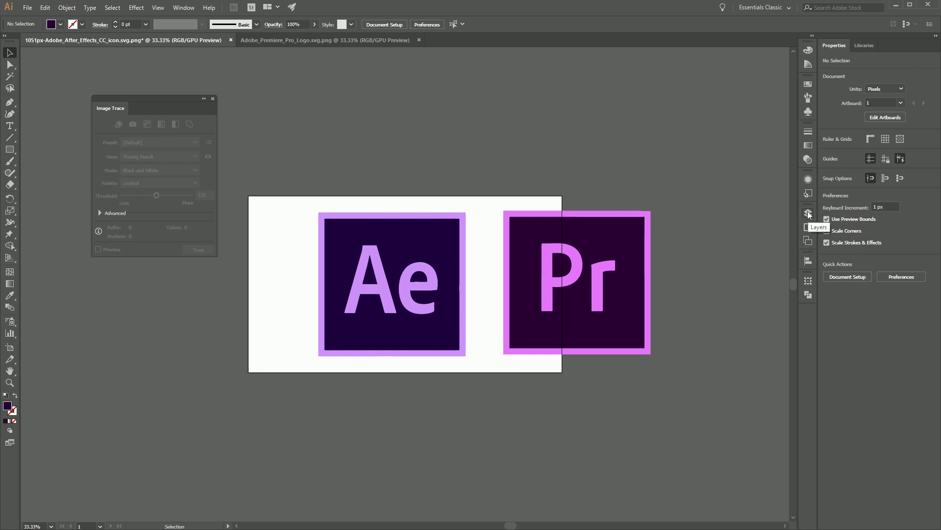
Step: Add eight new empty layers, Layer 2 to Layer 9, above Layer 1
click(808, 212)
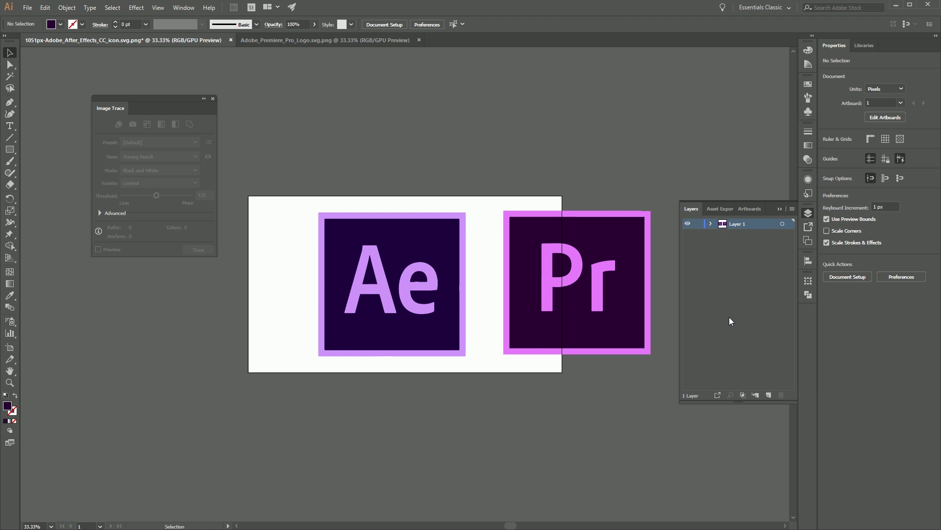
click(770, 395)
click(770, 395)
click(770, 396)
click(769, 395)
click(770, 396)
click(770, 396)
click(770, 396)
click(770, 395)
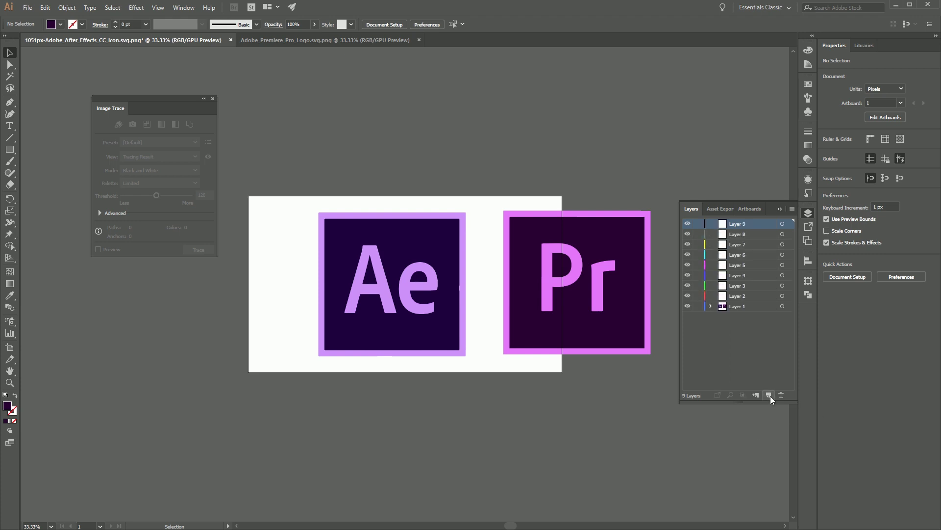
Step: Move the Pr logo's letter P to Layer 2, letter r to Layer 3 and outer frame to Layer 4
click(710, 306)
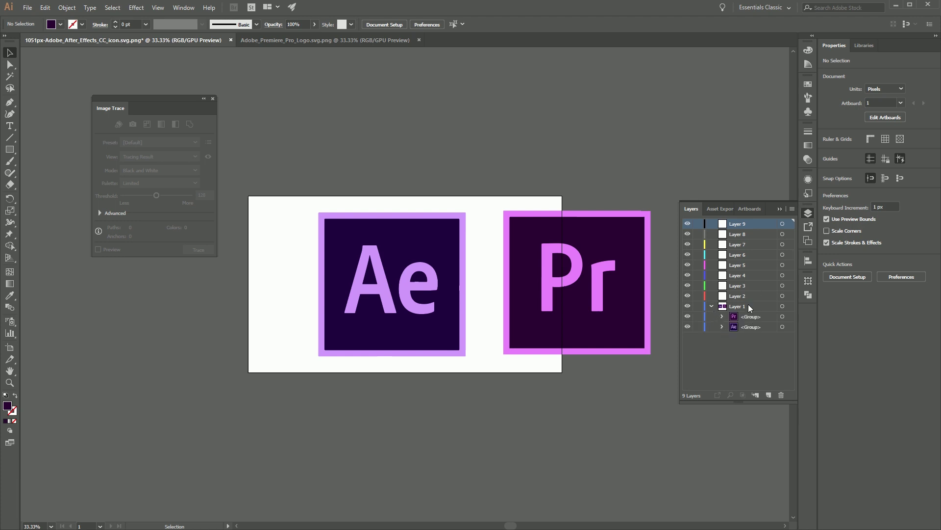
click(722, 316)
click(752, 349)
drag(747, 348, 740, 296)
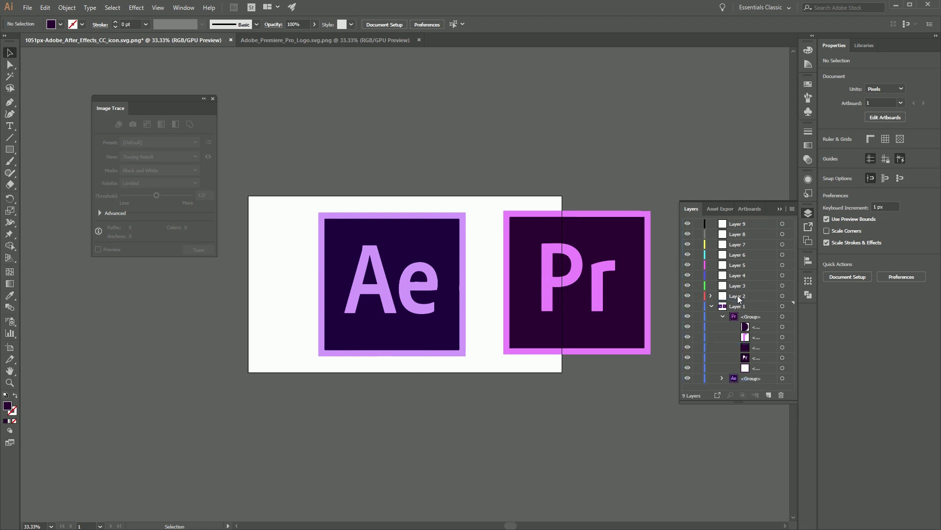
click(749, 338)
drag(749, 339, 745, 286)
click(749, 359)
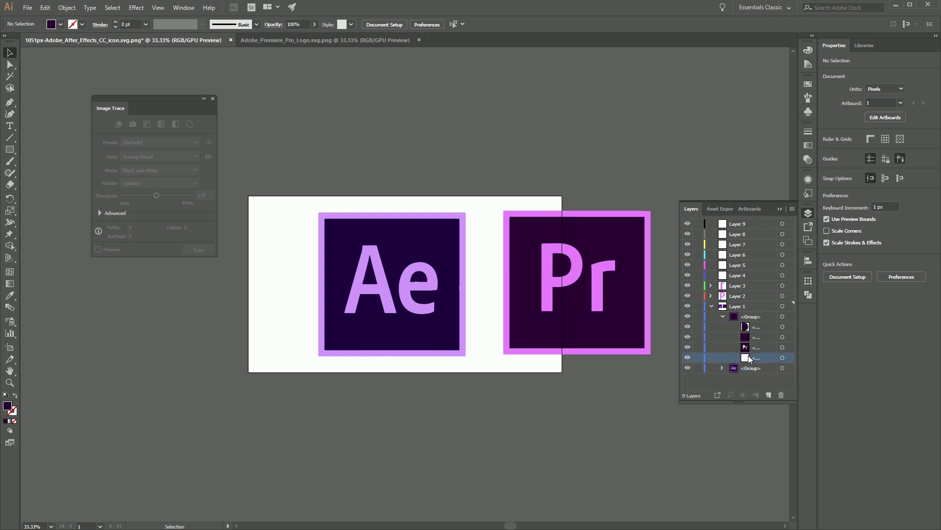
drag(745, 358, 741, 275)
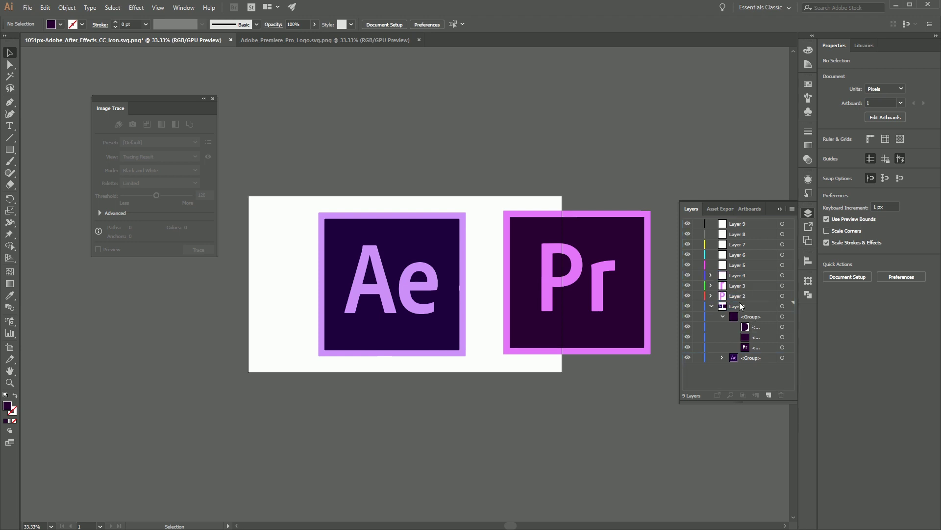
Step: Move the Ae logo's letter e to Layer 5 and its letter A to Layer 6
click(712, 306)
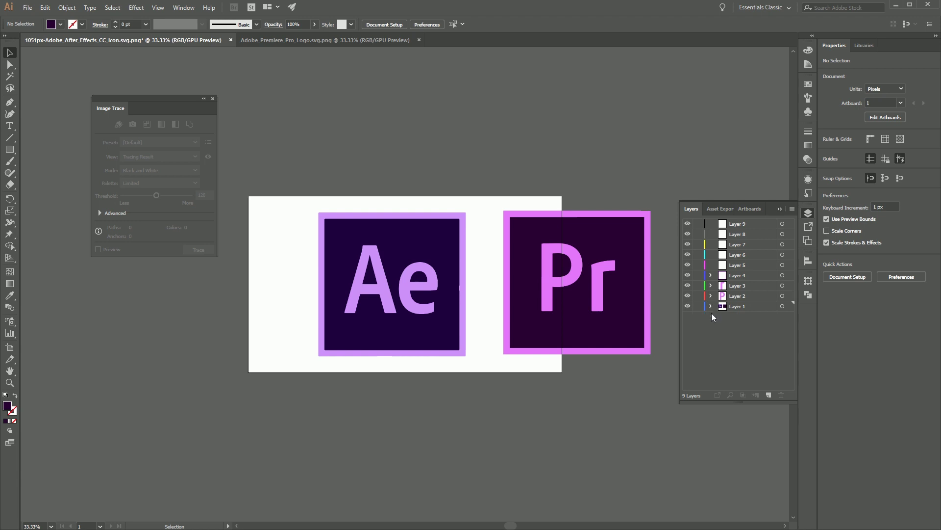
click(711, 306)
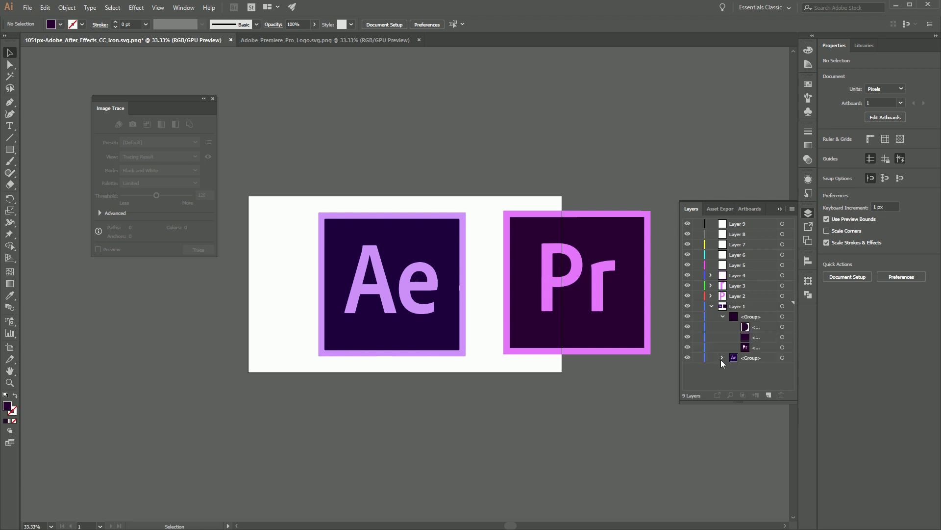
scroll(750, 352, down, 2)
click(747, 344)
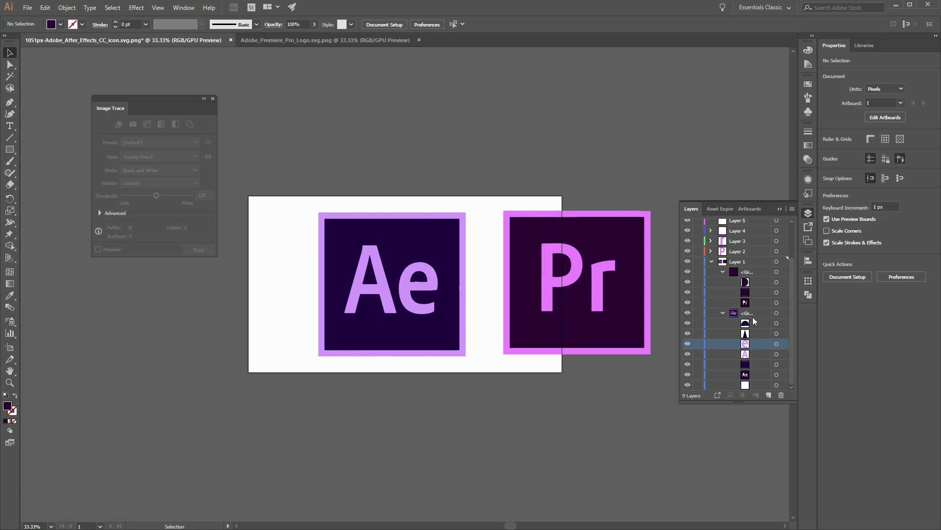
drag(748, 401, 757, 482)
drag(754, 391, 741, 271)
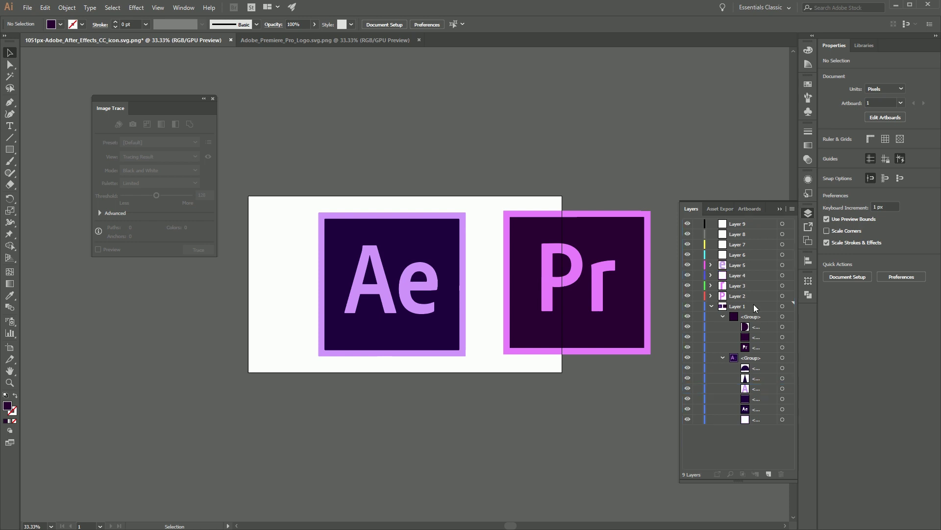
click(757, 388)
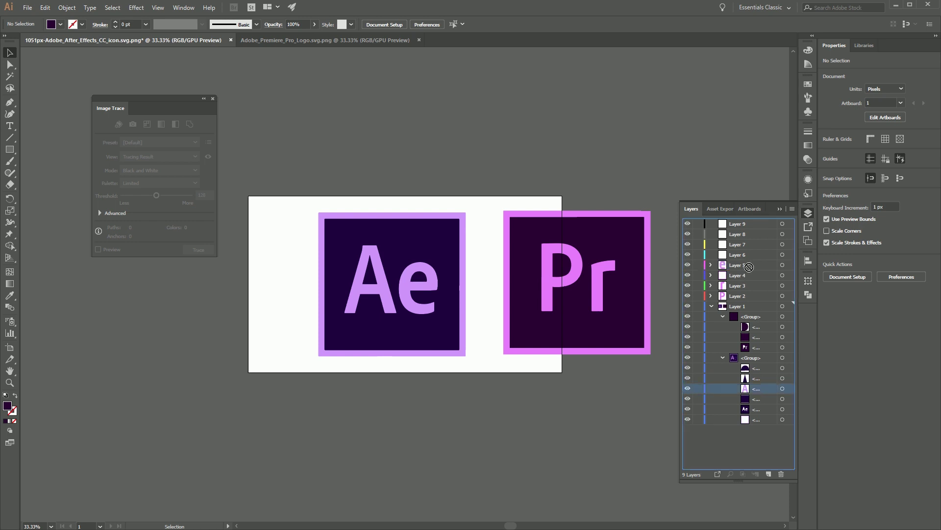
drag(758, 388, 739, 254)
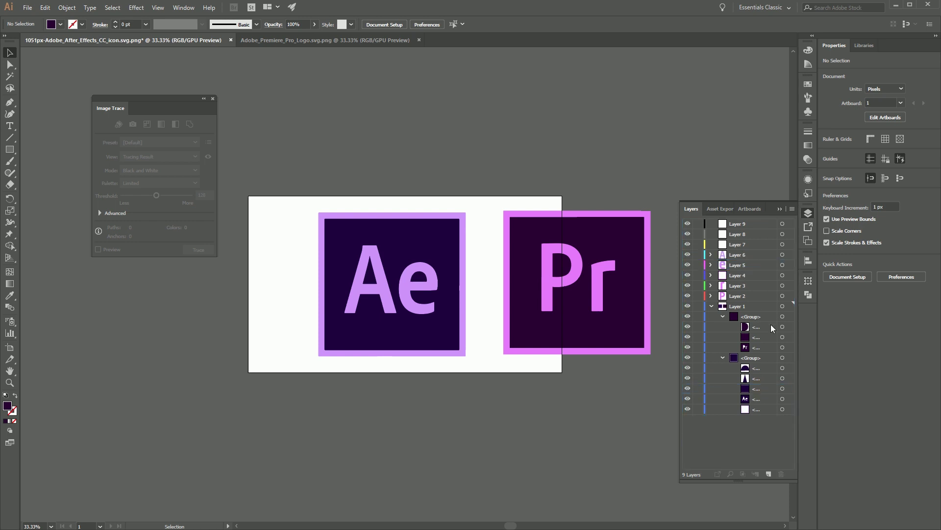
Step: Move the Ae logo's outer frame to Layer 7 and the group with its dark square to Layer 8
click(756, 409)
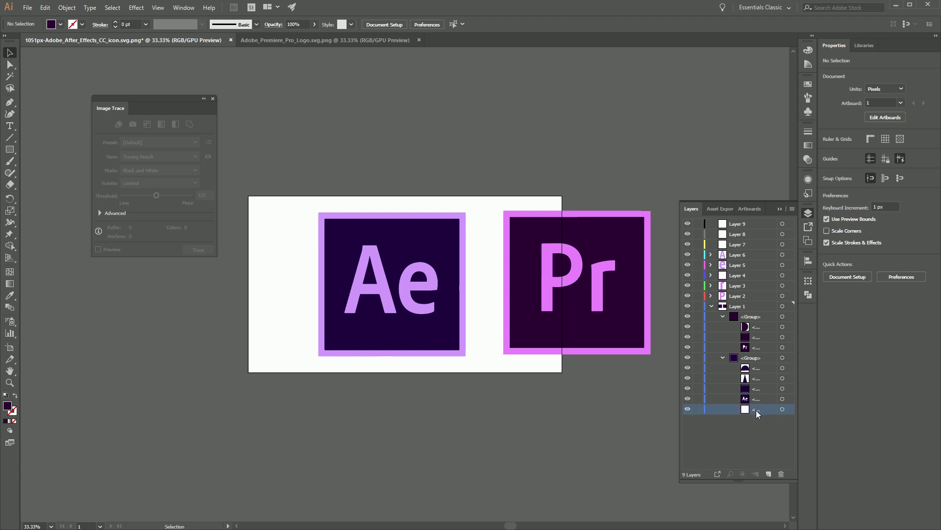
drag(754, 410, 745, 249)
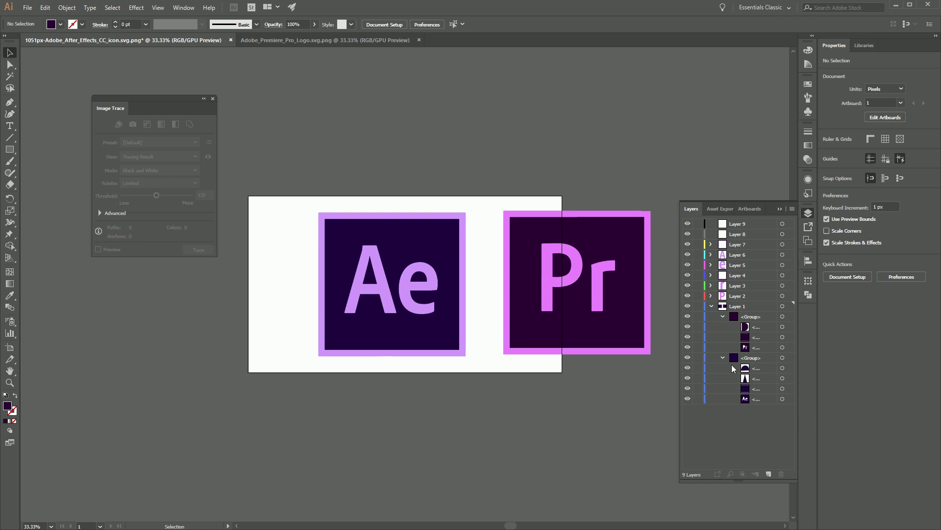
drag(749, 359, 740, 231)
Step: Delete the empty Layer 9 and collapse Layer 1's contents
click(740, 225)
click(782, 473)
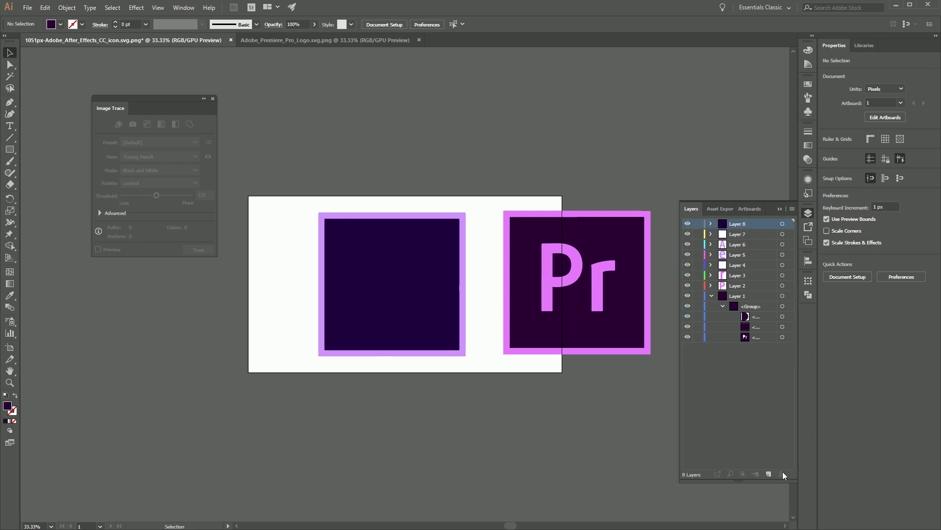
click(711, 296)
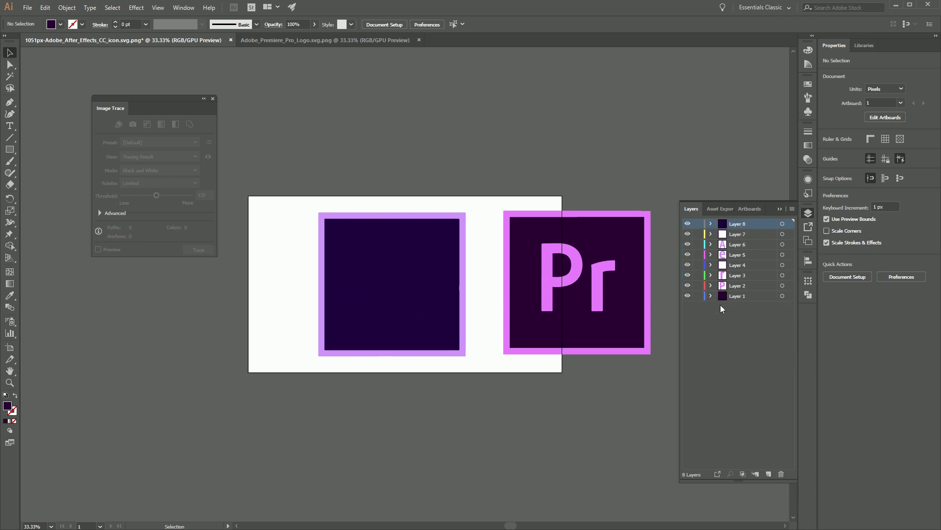
click(754, 328)
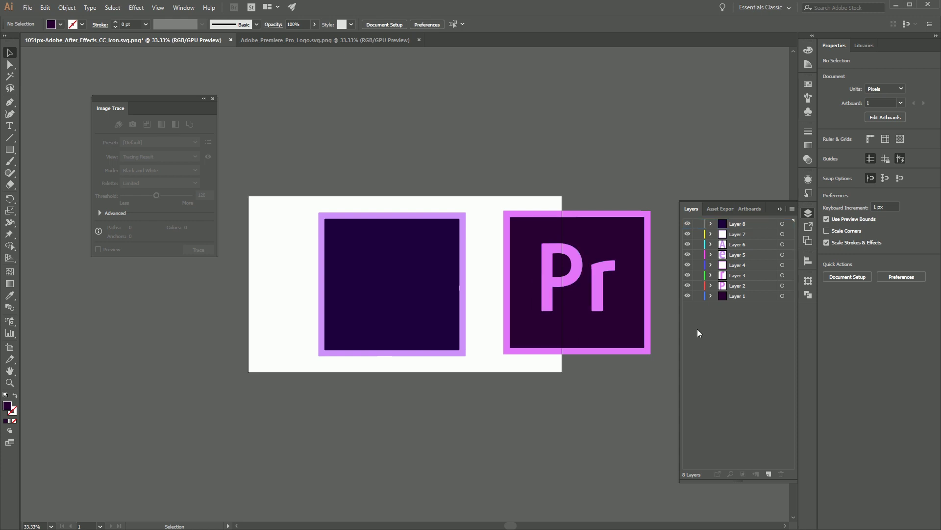
Step: Reorder the layers from front to back as 6, 5, 7, 8, 3, 2, 4, 1
drag(731, 219, 736, 265)
drag(737, 221, 738, 298)
click(739, 323)
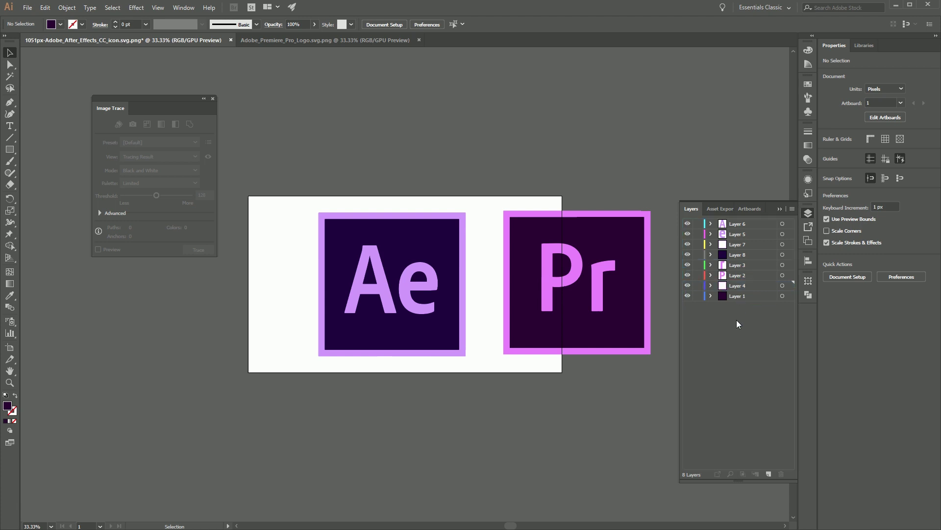
Step: Save the artwork as an Illustrator file named Logo Morph with Illustrator CC compatibility and put away the layer list
click(27, 8)
click(61, 97)
text(Logo Model)
click(385, 294)
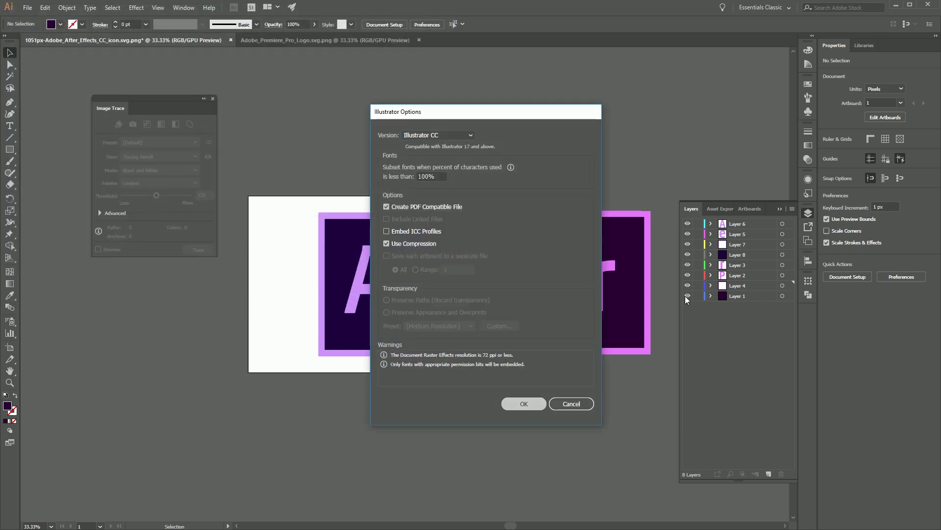
click(524, 403)
click(808, 213)
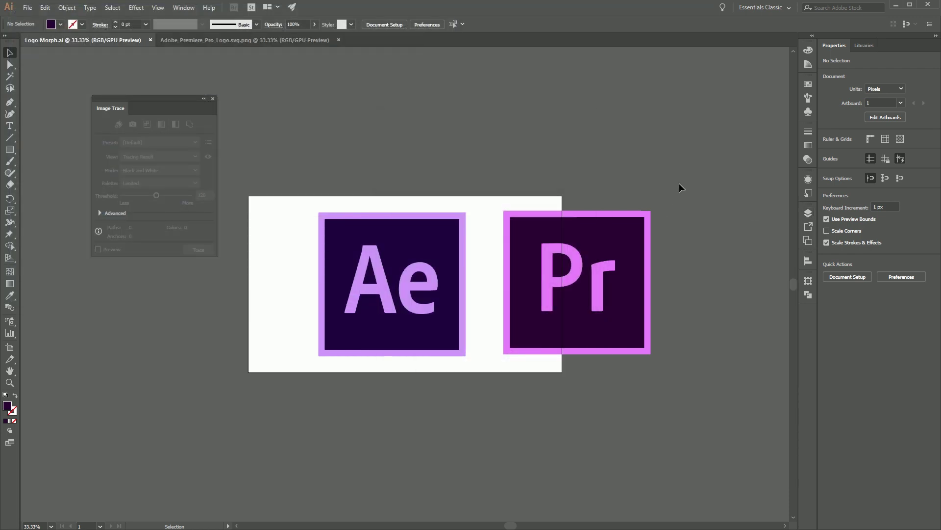
Step: Move the whole Pr logo so it sits exactly over the Ae logo, and save the file
drag(506, 393, 387, 349)
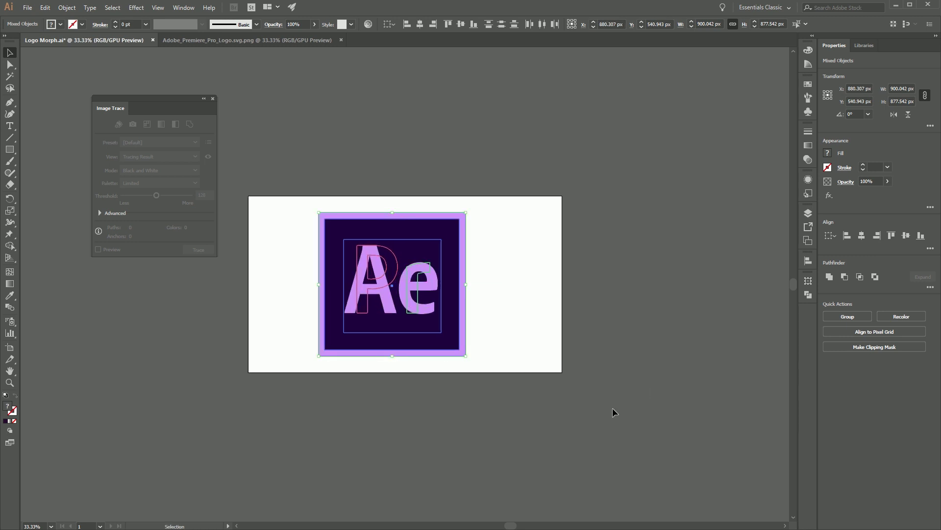
click(642, 368)
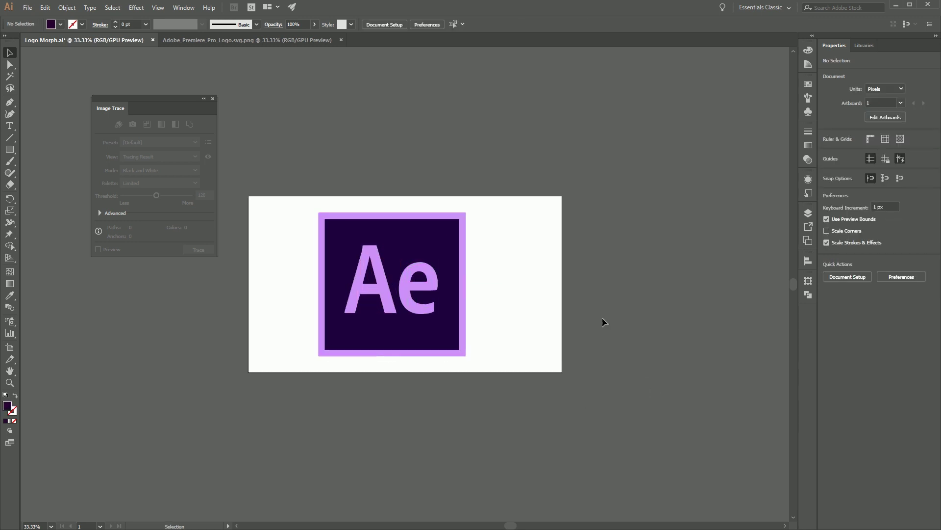
click(27, 8)
click(39, 86)
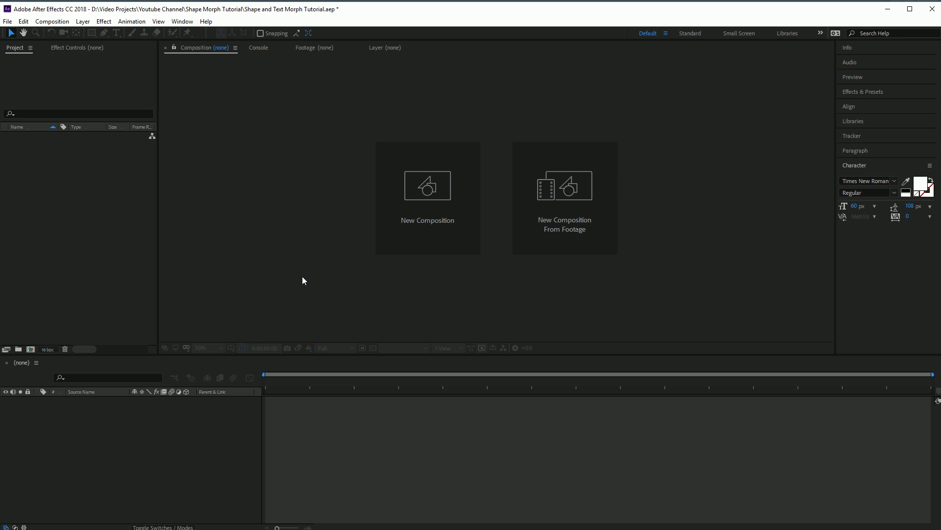
Step: Switch to After Effects and import Logo Morph.ai as a composition with footage dimensions set to Document Size
double_click(49, 161)
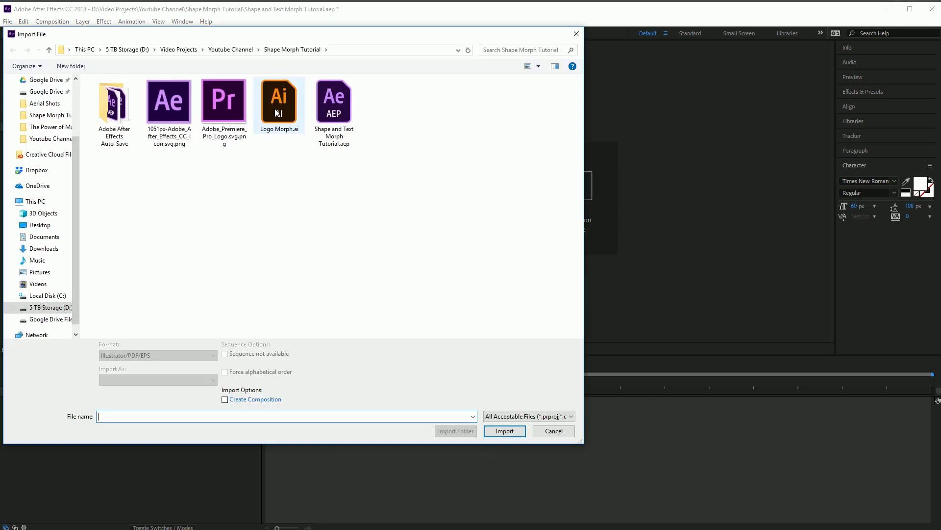
click(276, 113)
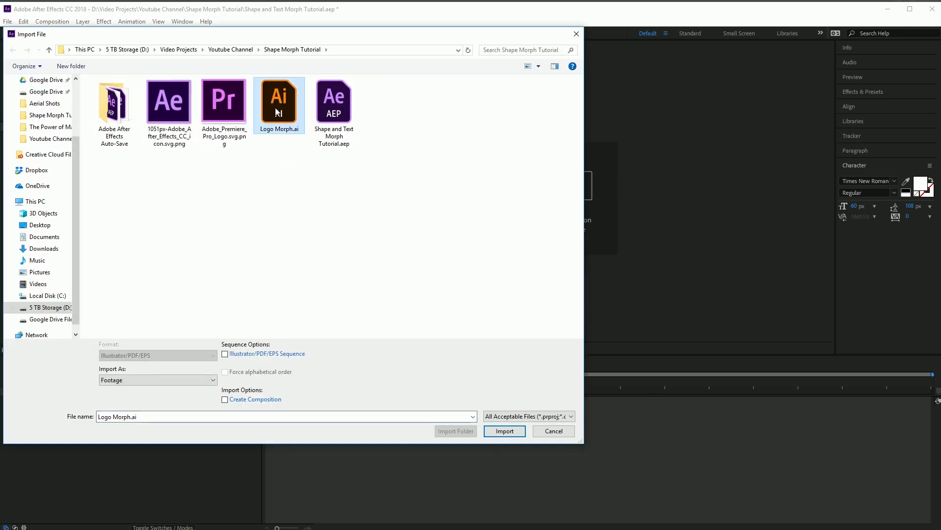
click(509, 432)
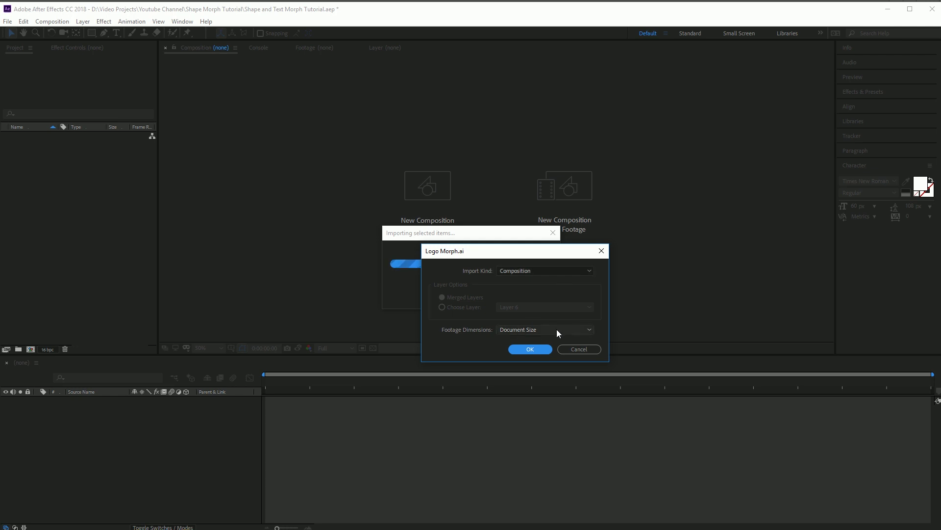
click(533, 349)
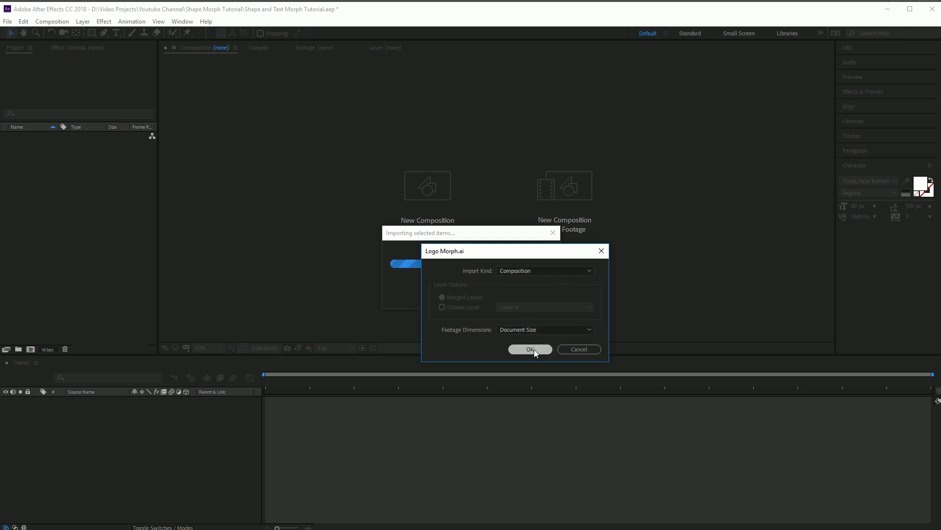
click(133, 228)
Step: Create a new composition named Logo Morphing with the preset 1920 x 1080 settings
right_click(47, 179)
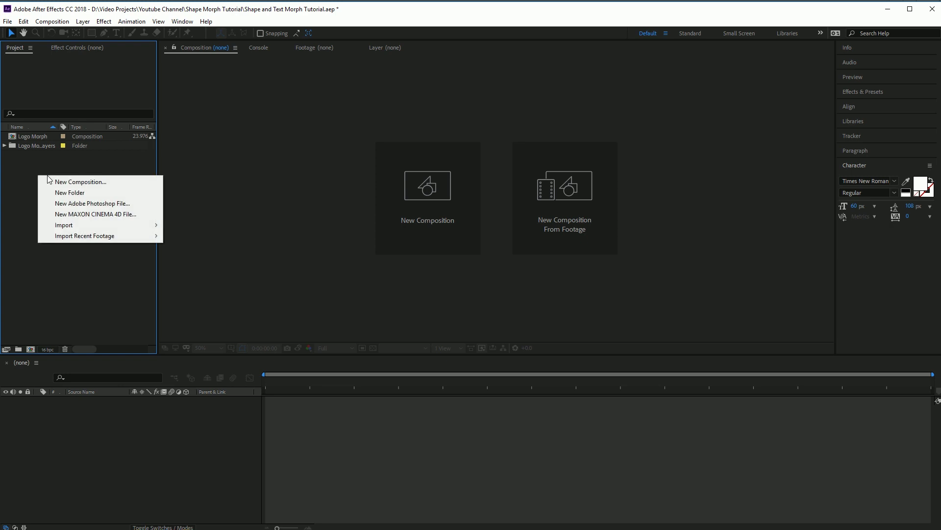
click(63, 181)
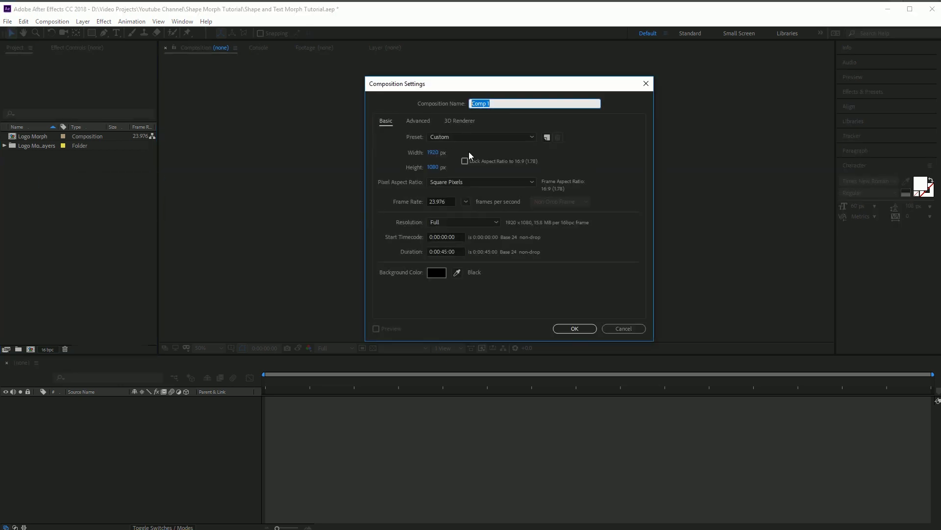
text(Logo Morphing)
click(575, 328)
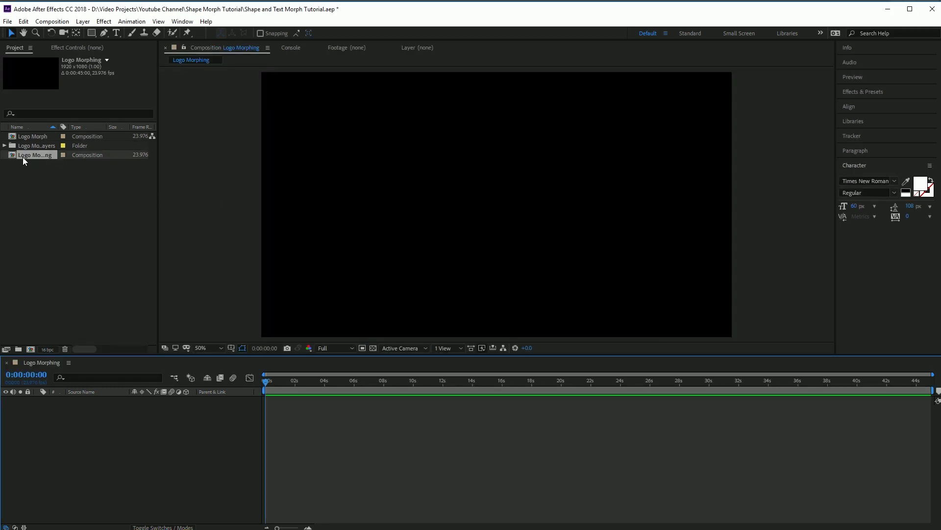
Step: Add all eight Illustrator layers from the Logo Morph Layers folder to the Logo Morphing composition
click(4, 146)
click(30, 156)
shift+click(46, 219)
drag(43, 154, 78, 442)
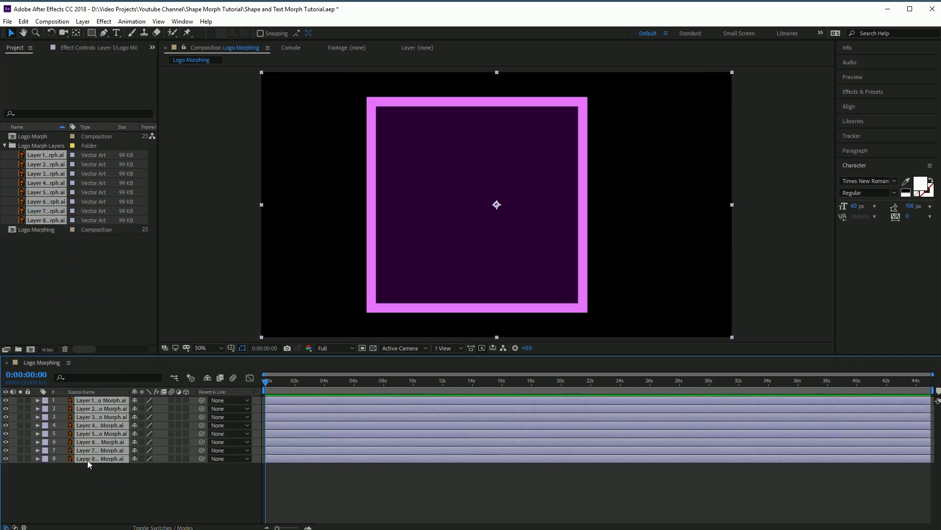
Step: Convert all eight Illustrator layers into shape layers with Create Shapes from Vector Layer
right_click(87, 401)
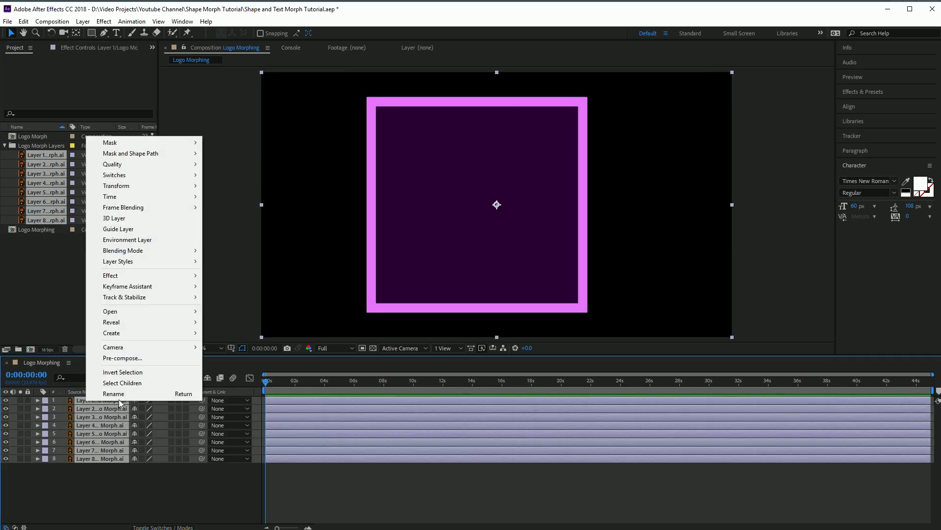
mouse_move(146, 333)
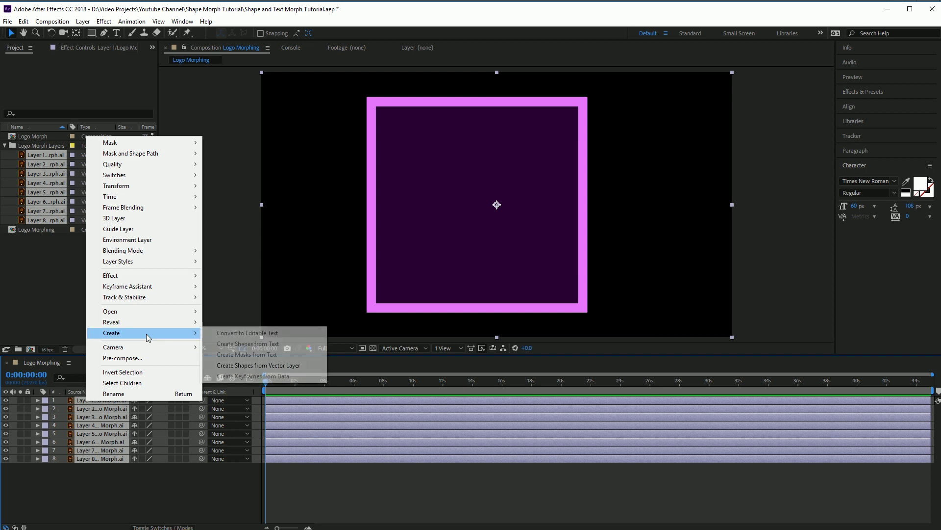
click(231, 367)
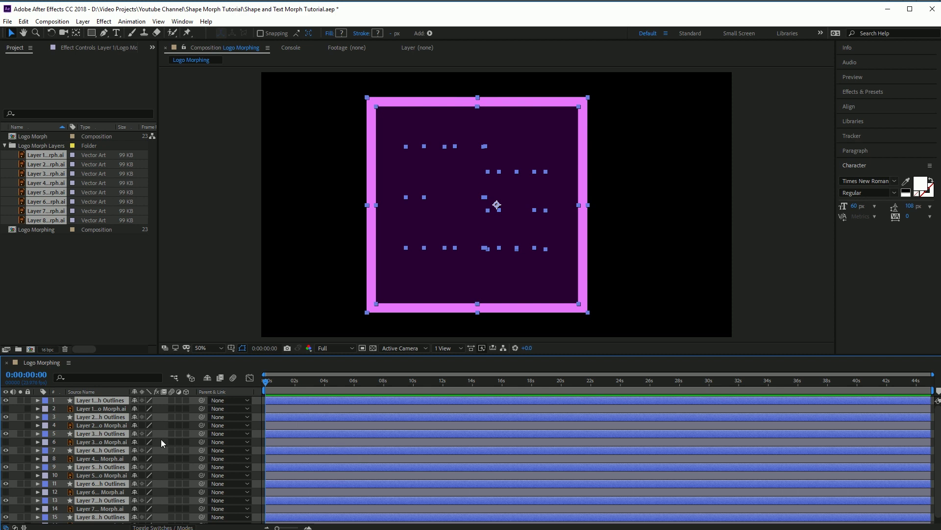
Step: Delete the eight original Logo Morph.ai layers, keeping only the outline shape layers
click(102, 410)
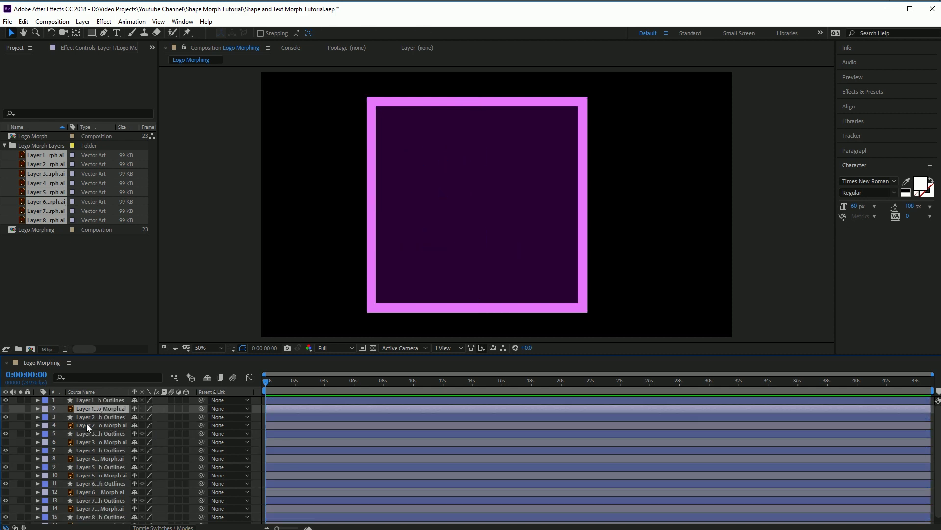
ctrl+click(94, 425)
ctrl+click(93, 442)
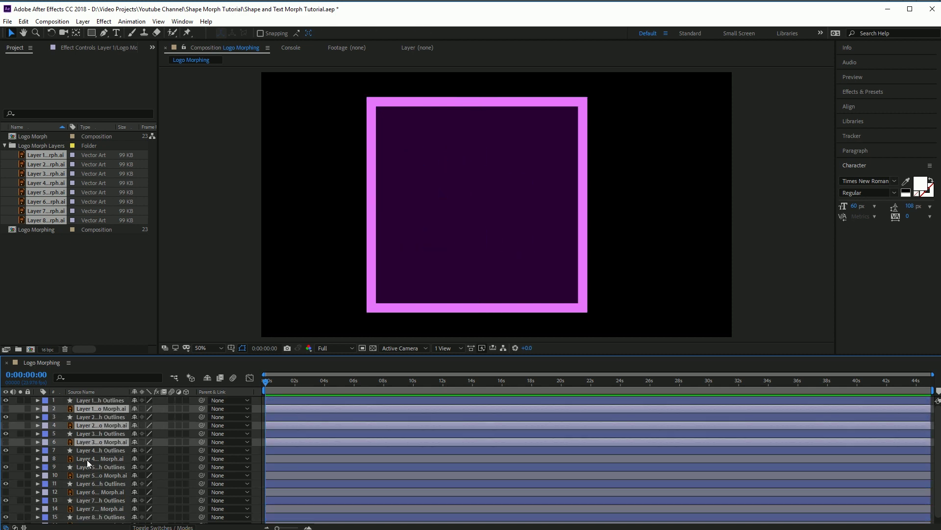
ctrl+click(86, 458)
ctrl+click(89, 475)
ctrl+click(87, 492)
ctrl+click(93, 508)
scroll(108, 484, down, 1)
ctrl+click(95, 519)
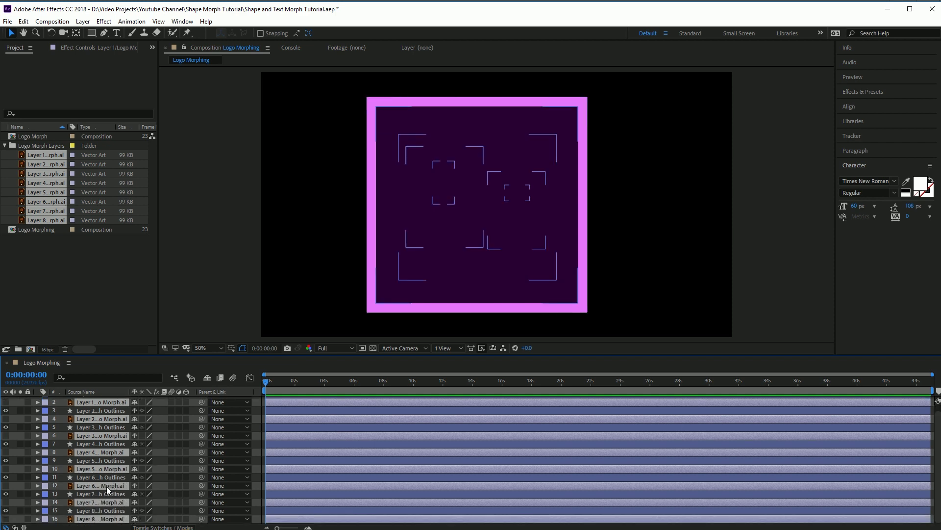
key(Delete)
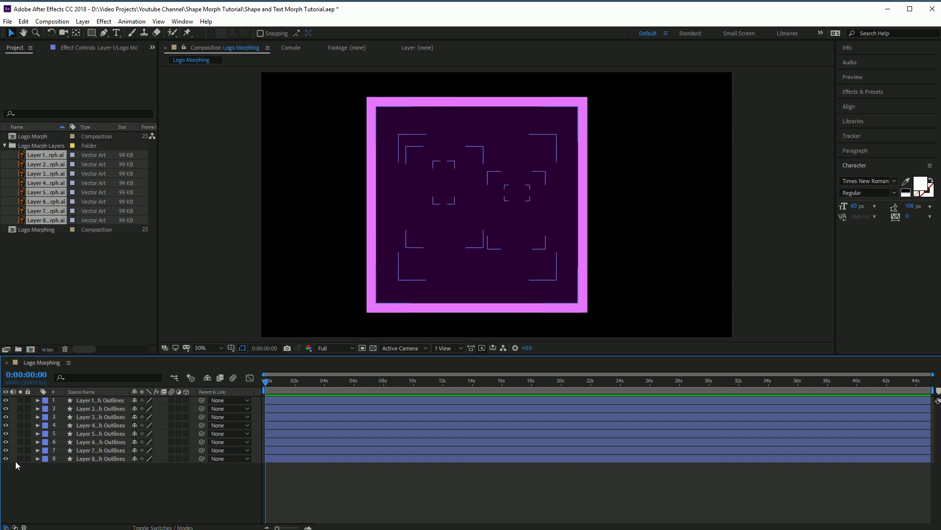
Step: Isolate the shape layers to identify them and rename them P, R, PR Square, PR Border, E, A, AE Border and AE Square
drag(7, 458, 5, 408)
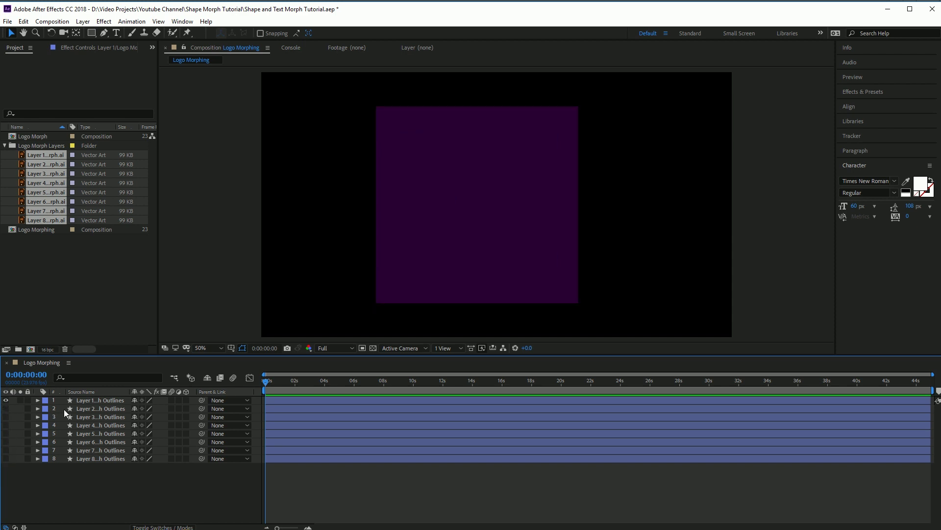
click(97, 399)
right_click(97, 399)
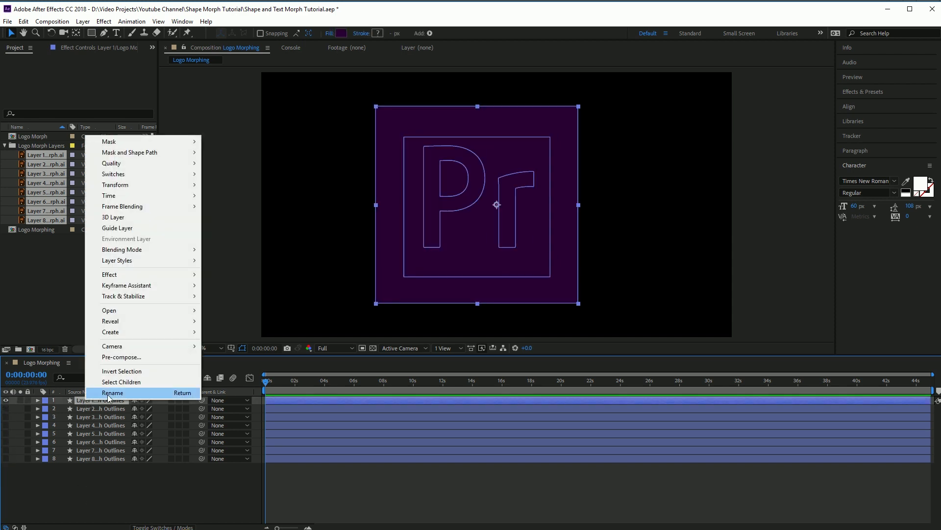
click(107, 393)
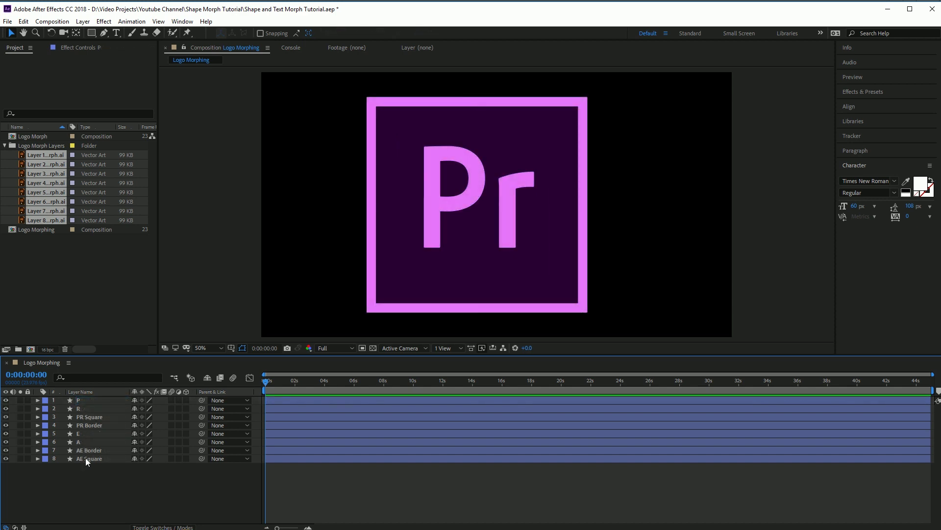
Step: Hide the PR Square and PR Border layers and expand layer A down to the Path properties of Path 1 and Path 2
click(87, 424)
click(6, 425)
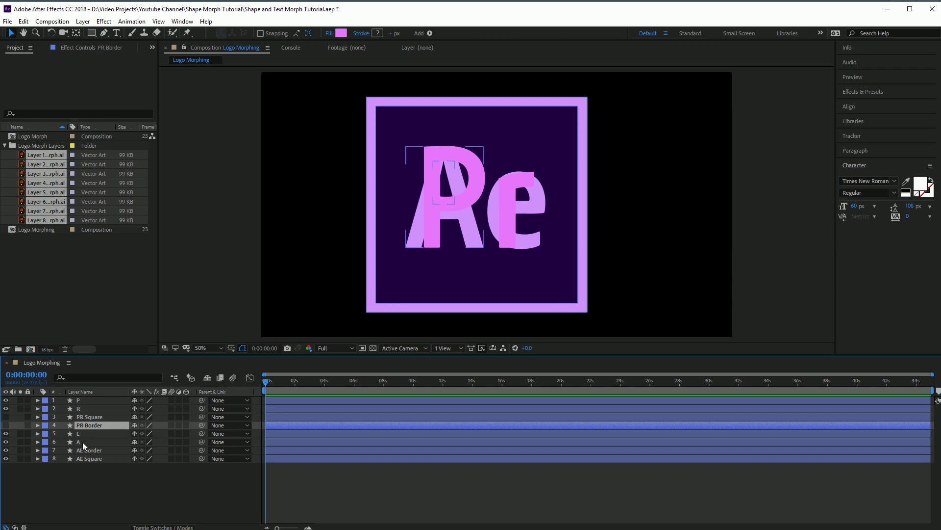
click(38, 442)
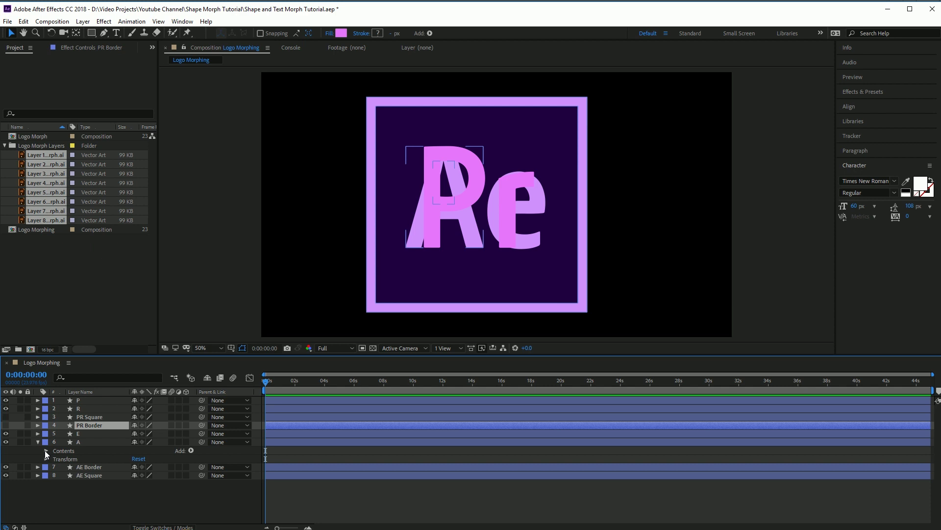
click(46, 450)
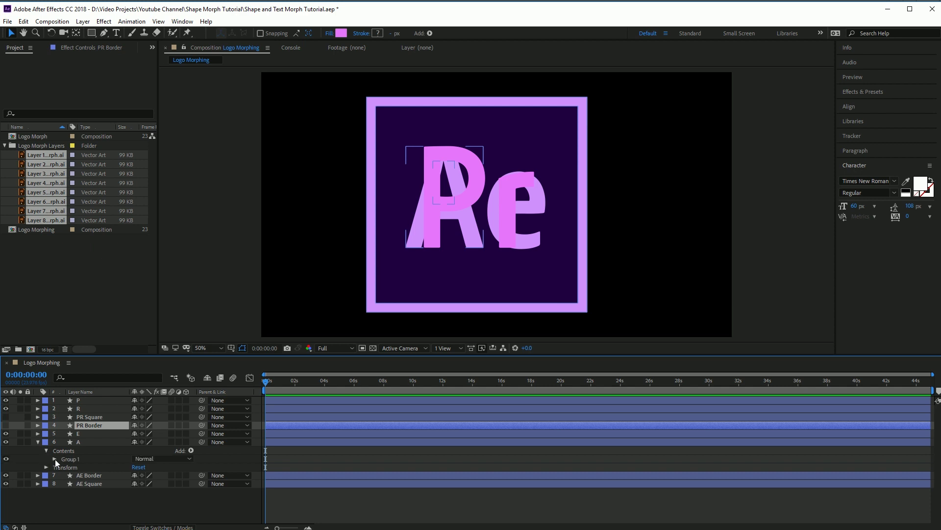
click(55, 459)
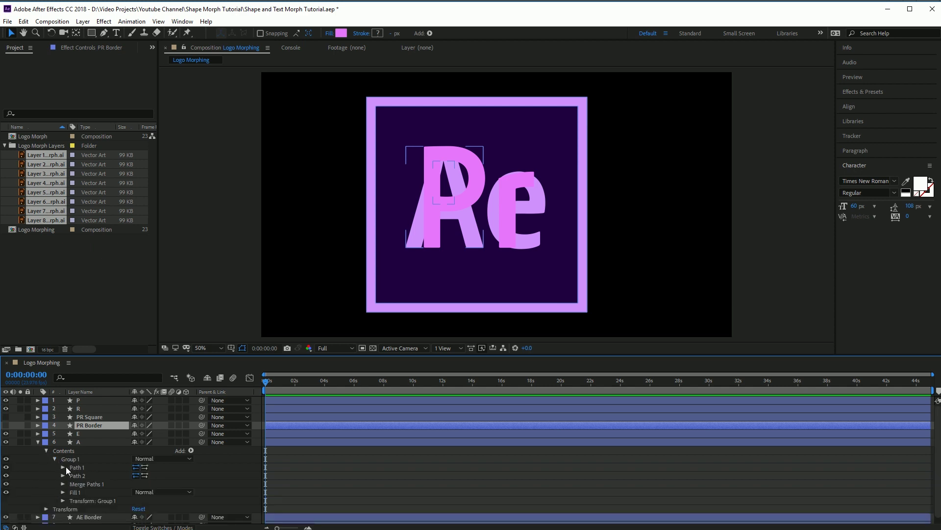
click(63, 467)
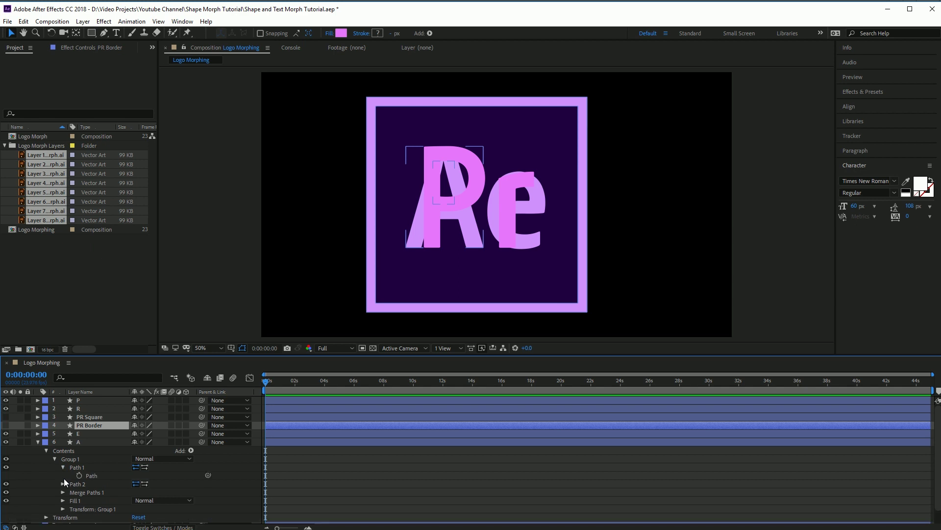
click(63, 484)
scroll(105, 476, down, 1)
scroll(105, 478, up, 1)
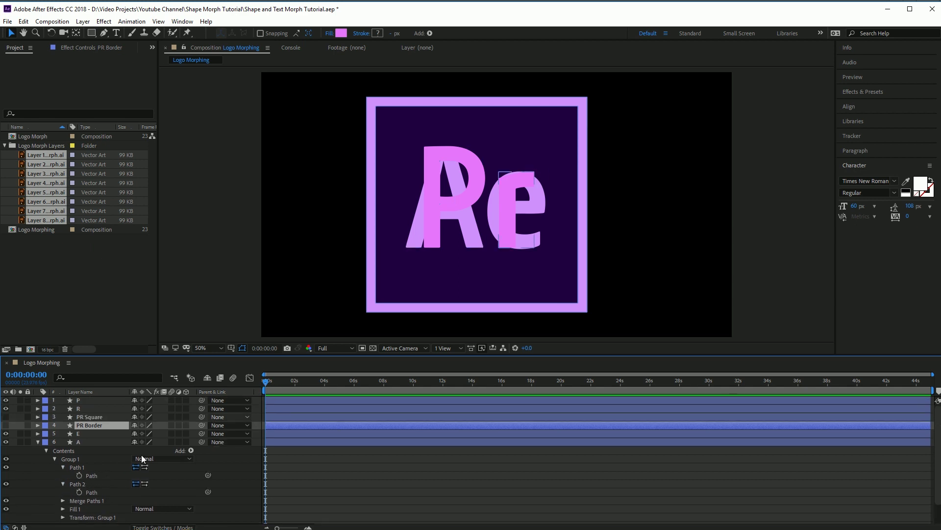
Step: Set keyframes on layer A's Path 1 and Path 2 at 0:00:00:00 and move the playhead to 0:00:01:02
click(80, 475)
click(79, 493)
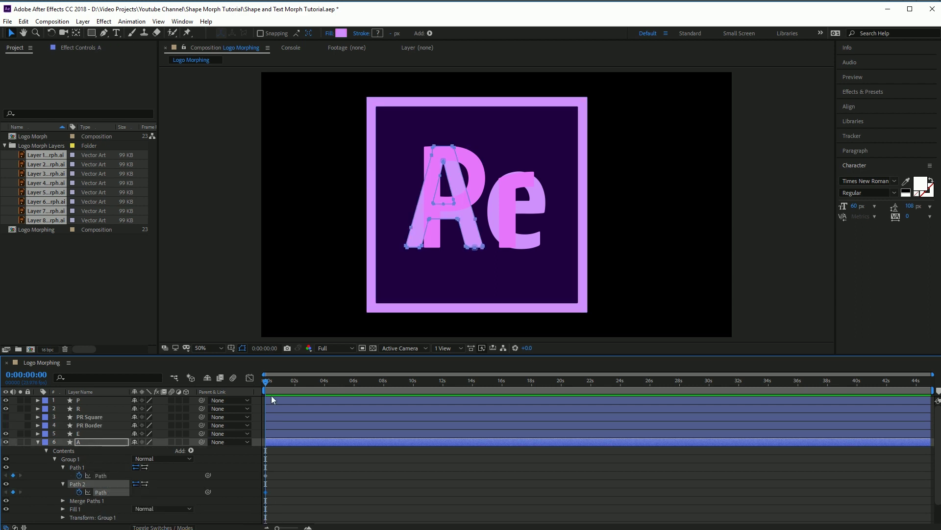
drag(266, 382, 282, 384)
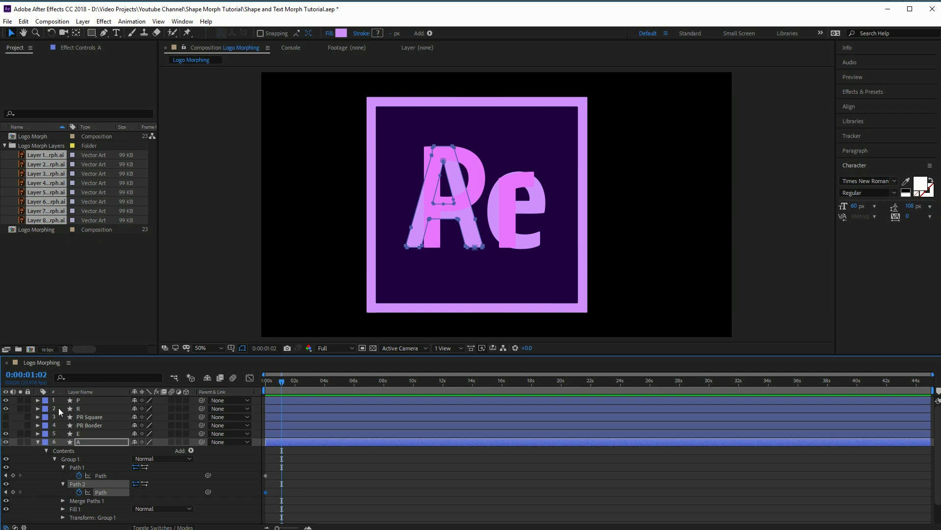
Step: Expand layer P down to the Path properties of its Path 1 and Path 2
click(37, 400)
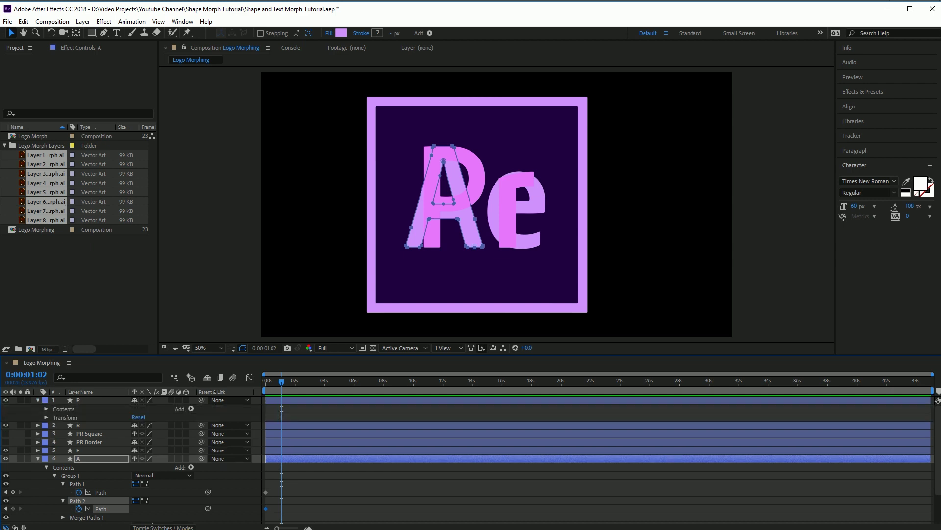
click(46, 409)
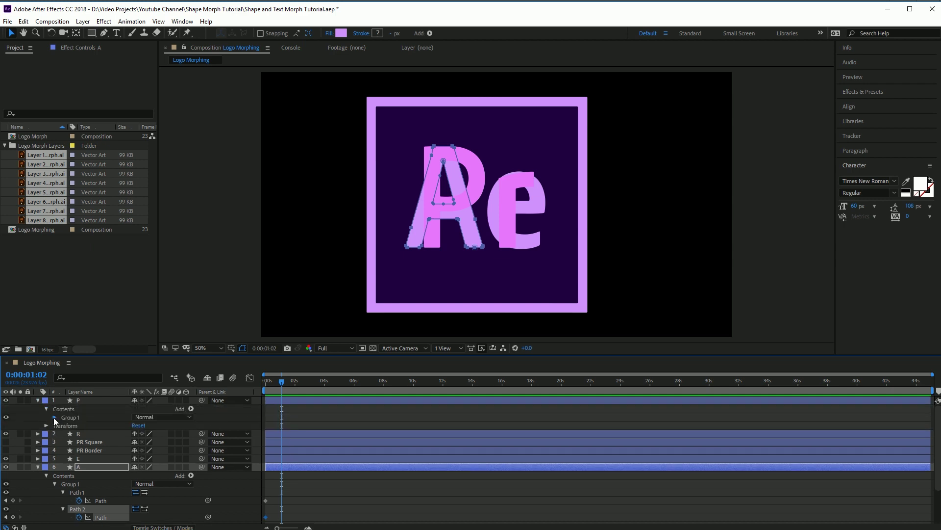
click(54, 416)
click(63, 426)
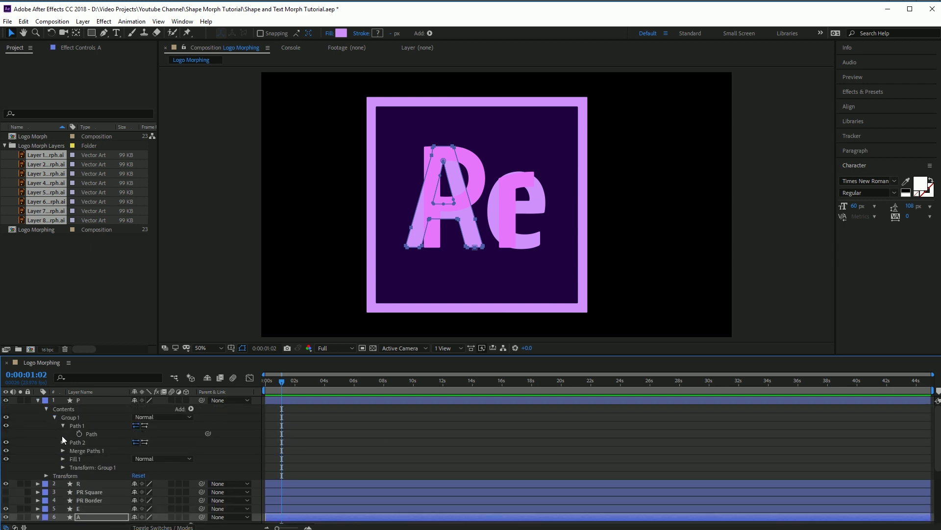
click(62, 442)
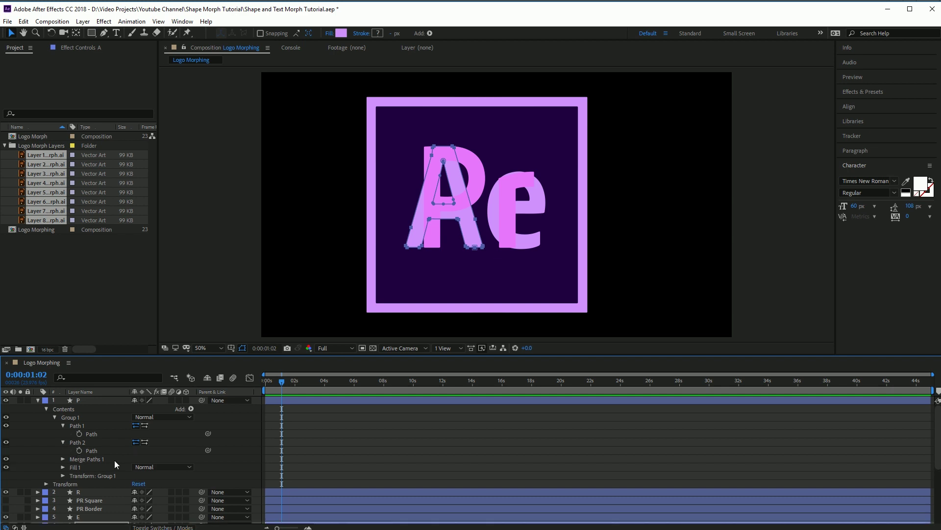
Step: Copy the Path property of layer P's Path 1 onto layer A's Path 1 at 0:00:01:02
click(91, 435)
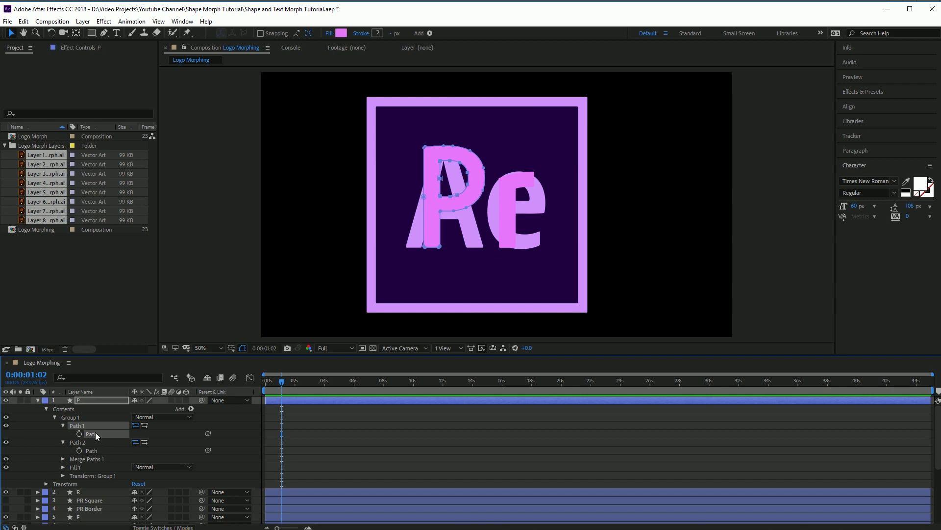
scroll(95, 431, down, 4)
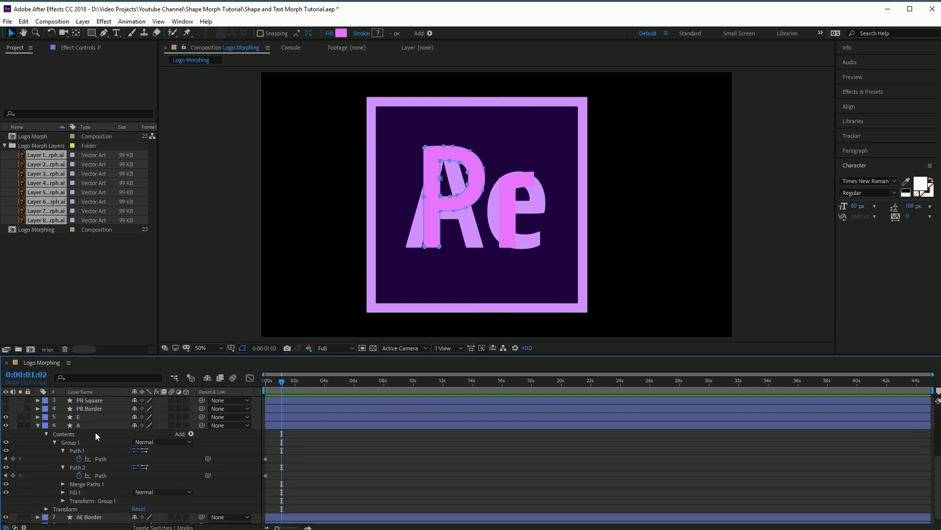
click(102, 459)
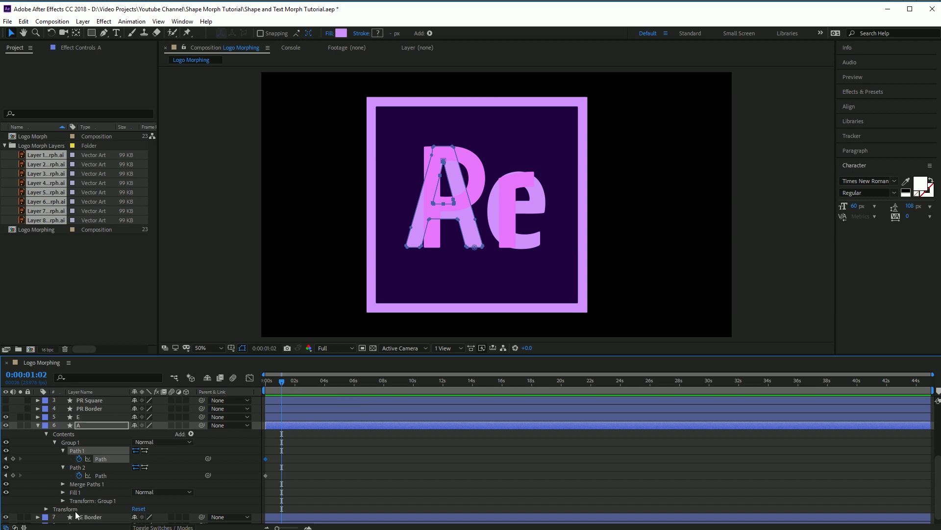
key(ctrl+v)
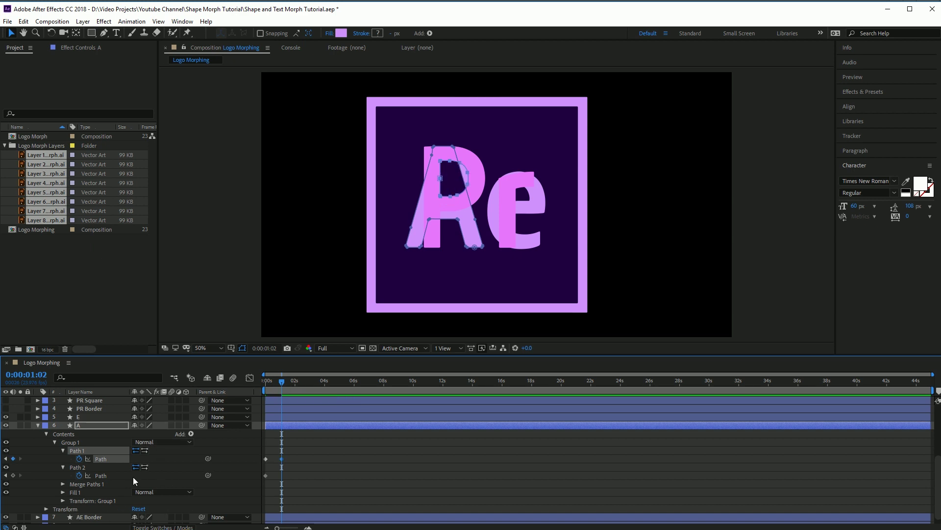
Step: Copy the Path property of layer P's Path 2 onto layer A's Path 2 at 0:00:01:02
scroll(98, 451, up, 4)
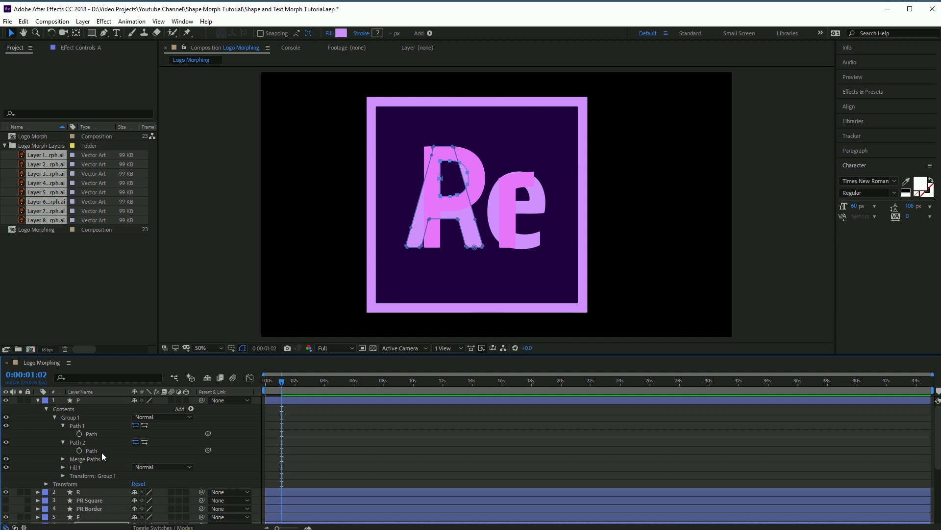
click(96, 451)
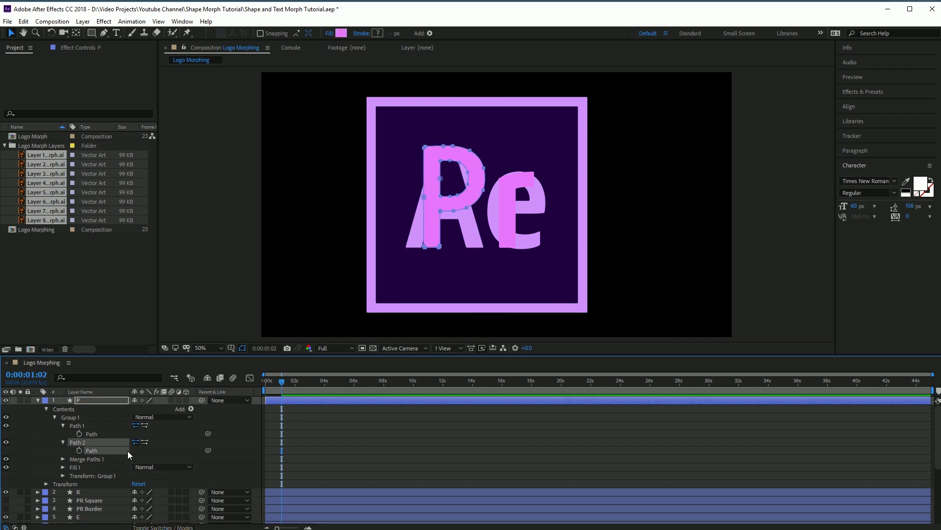
scroll(125, 450, down, 4)
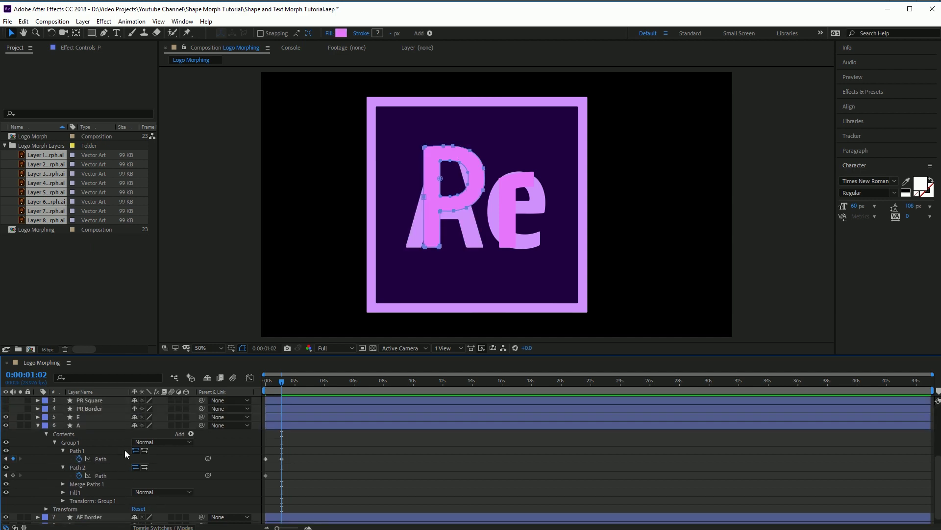
click(100, 469)
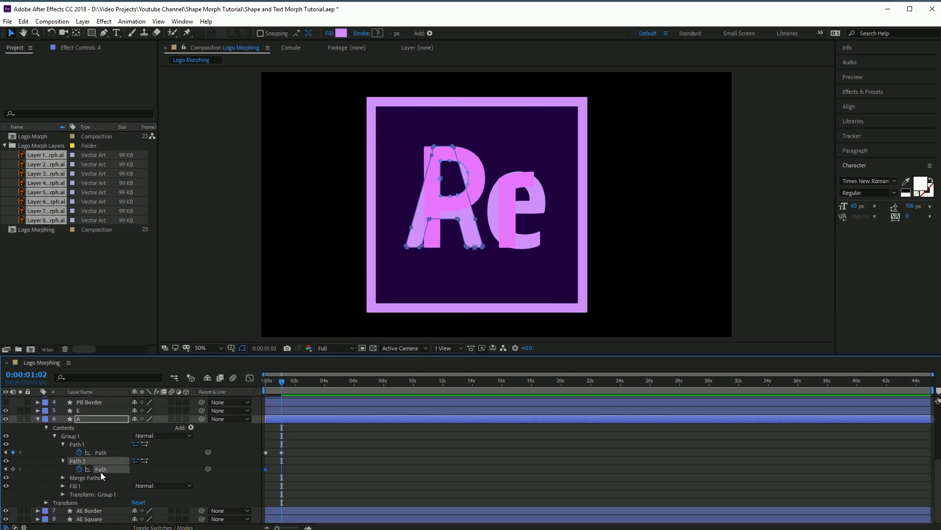
key(ctrl+v)
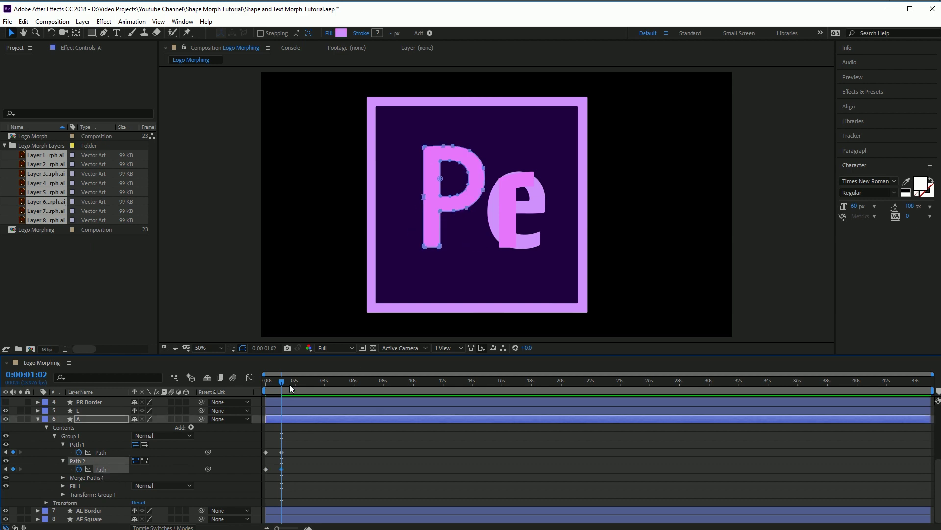
Step: Return the playhead to 0:00:00:00 and delete the P layer
drag(280, 385, 256, 389)
scroll(133, 439, up, 4)
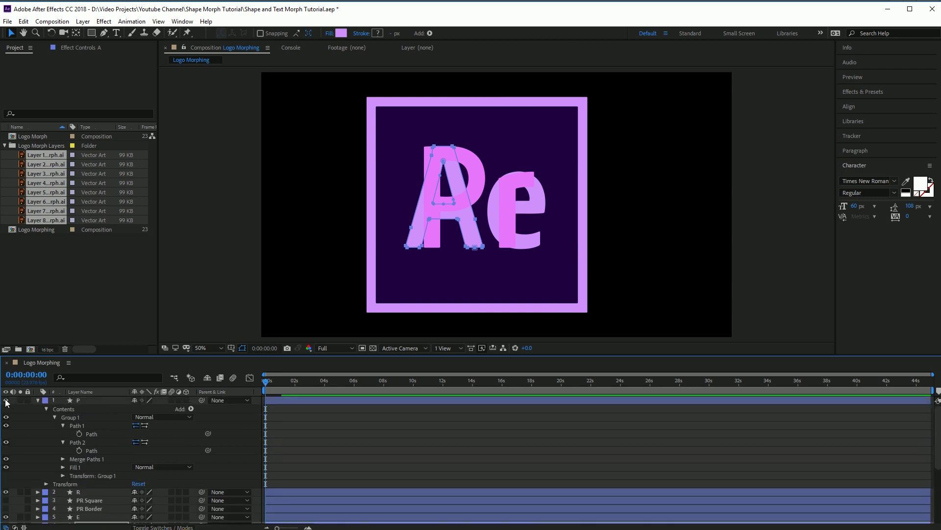
click(38, 400)
click(81, 401)
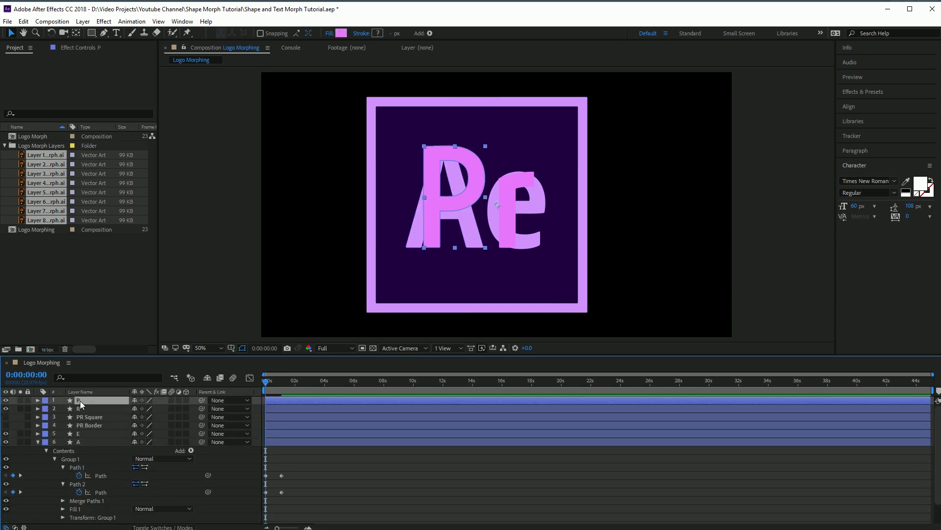
key(Delete)
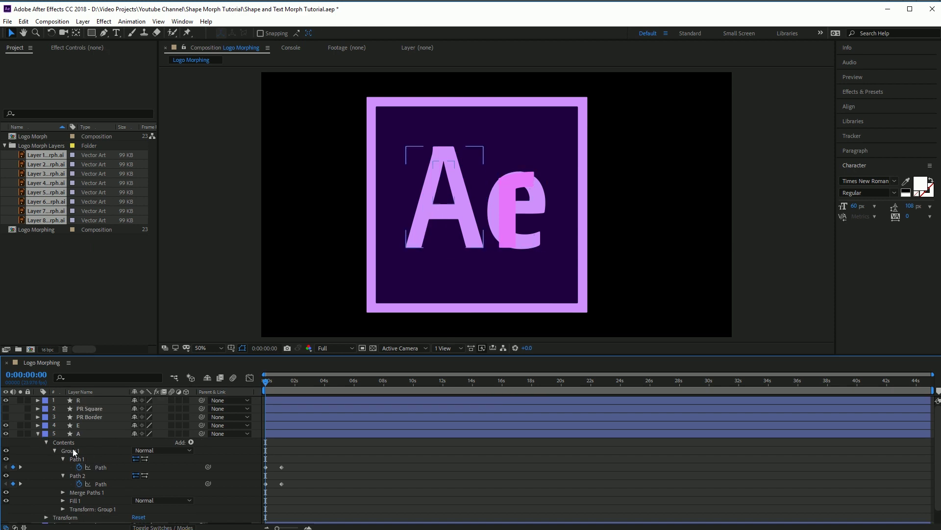
Step: Collapse layer A and expand layer R down to the Path property of its Path 1
click(38, 433)
click(41, 426)
click(38, 425)
click(38, 400)
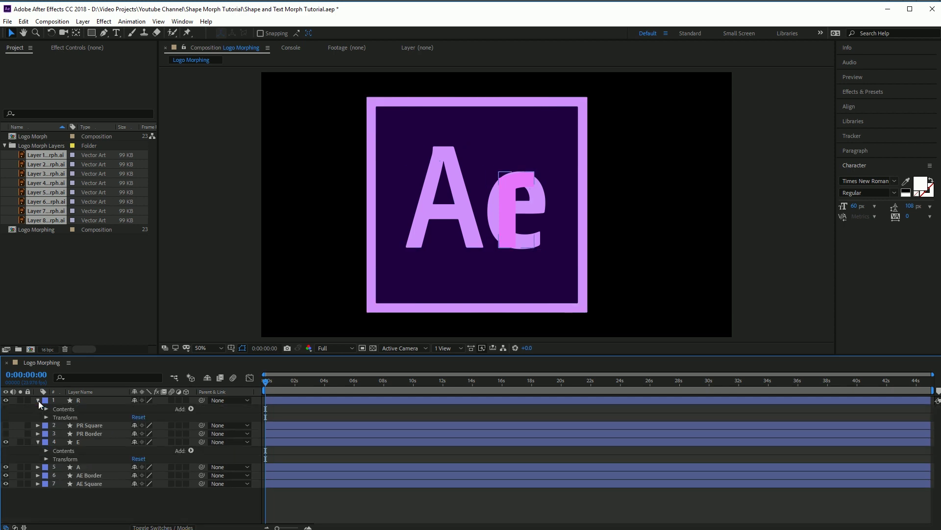
click(46, 409)
click(54, 417)
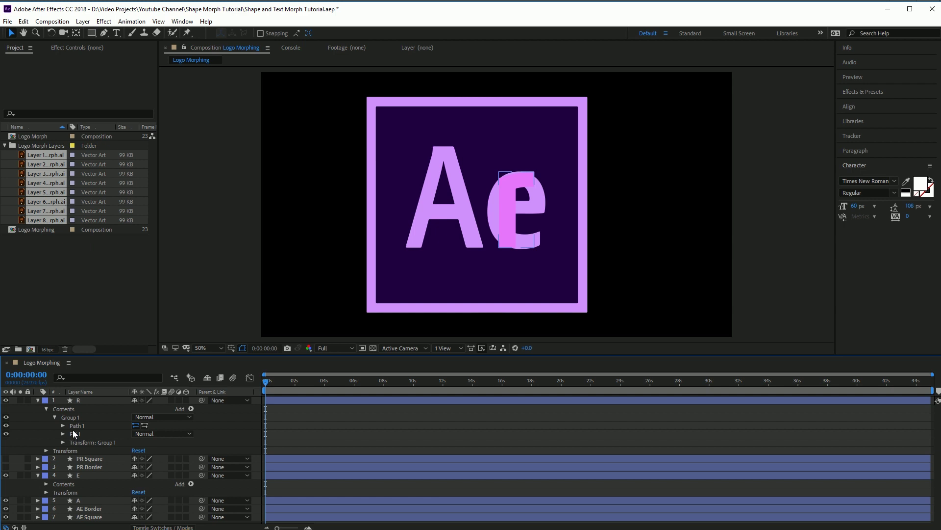
click(63, 425)
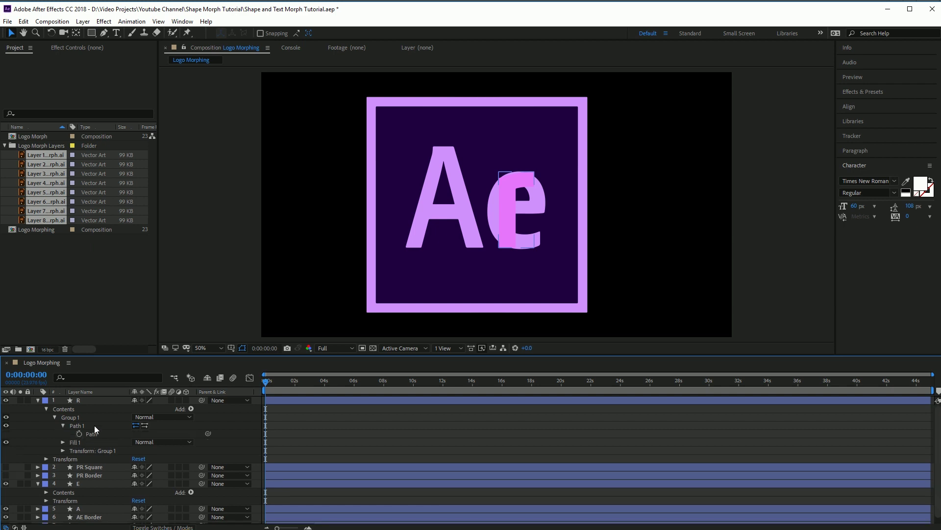
Step: Expand layer E's Group 1 down to the Path properties of Path 1 and Path 2
scroll(83, 451, down, 1)
click(36, 477)
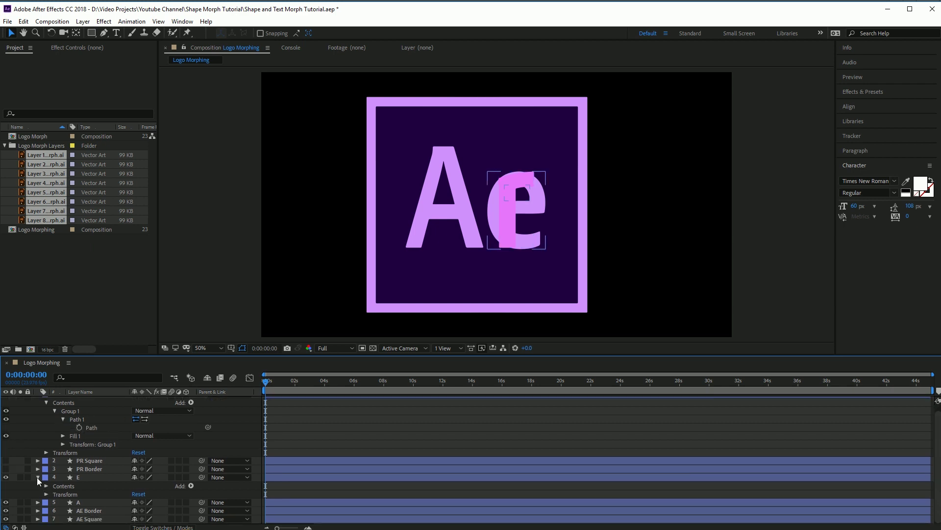
click(47, 485)
scroll(74, 485, down, 3)
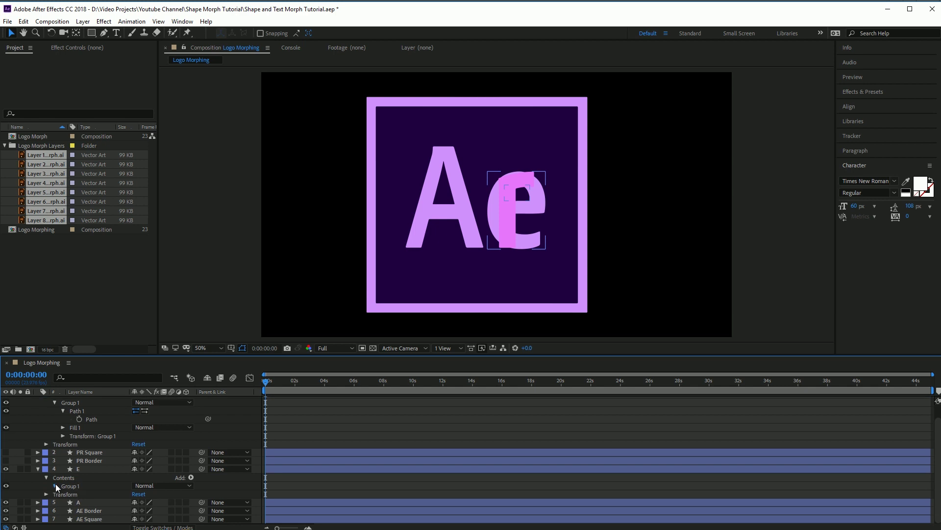
click(54, 478)
scroll(73, 488, down, 3)
click(63, 461)
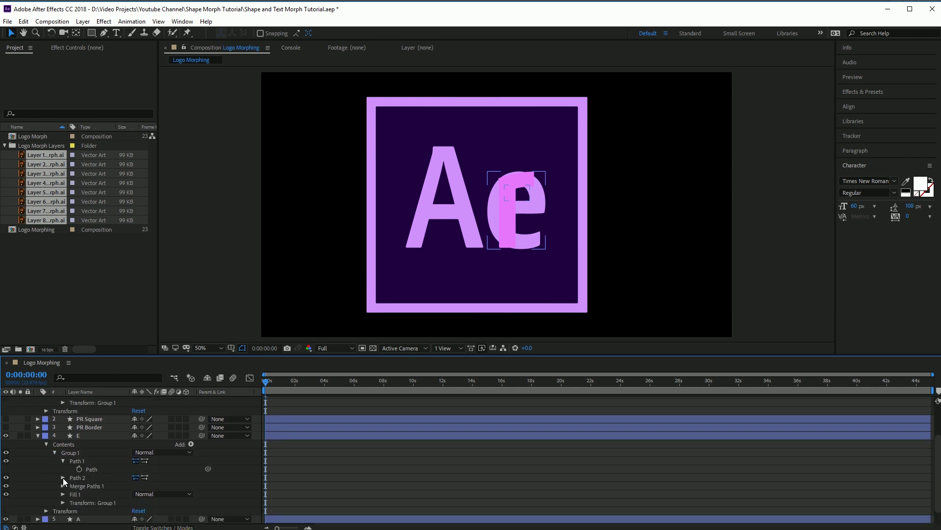
click(63, 478)
Step: Set keyframes on the Path properties of layer E's Path 1 and Path 2 at 0:00:00:00
click(130, 469)
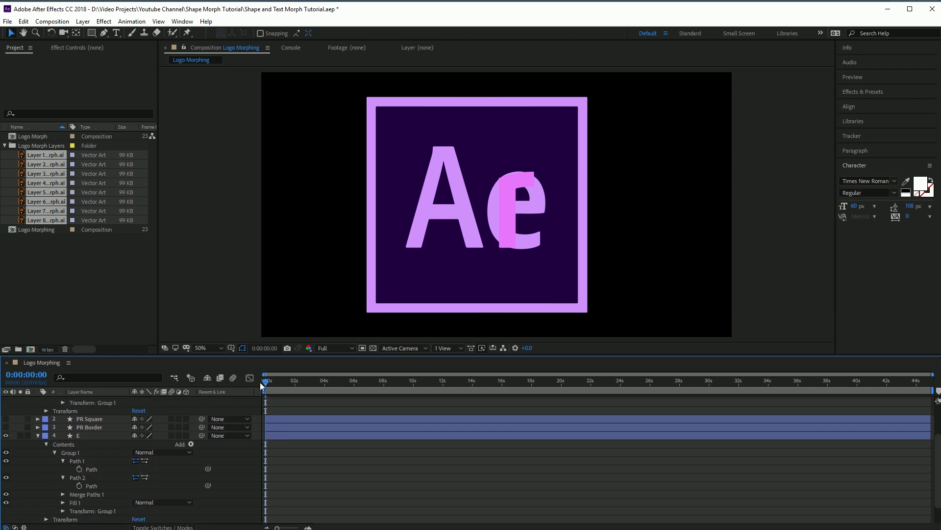
click(79, 469)
click(79, 486)
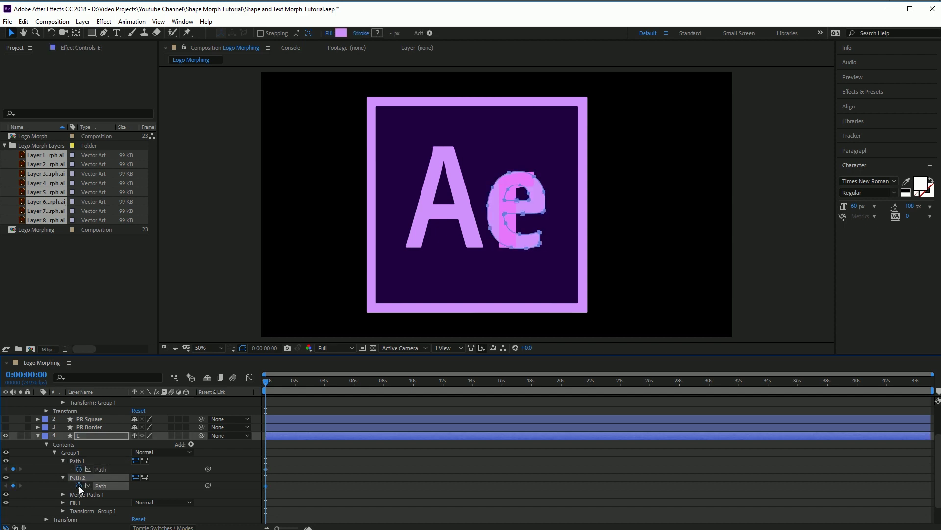
Step: Copy layer R's Path 1 shape onto both Path 1 and Path 2 of layer E at 0:00:01:01
scroll(104, 446, up, 2)
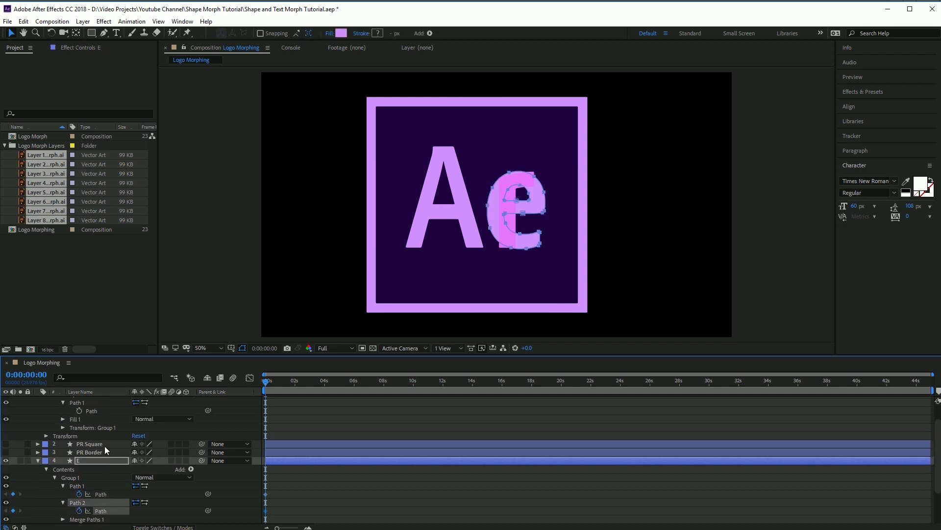
drag(268, 381, 282, 383)
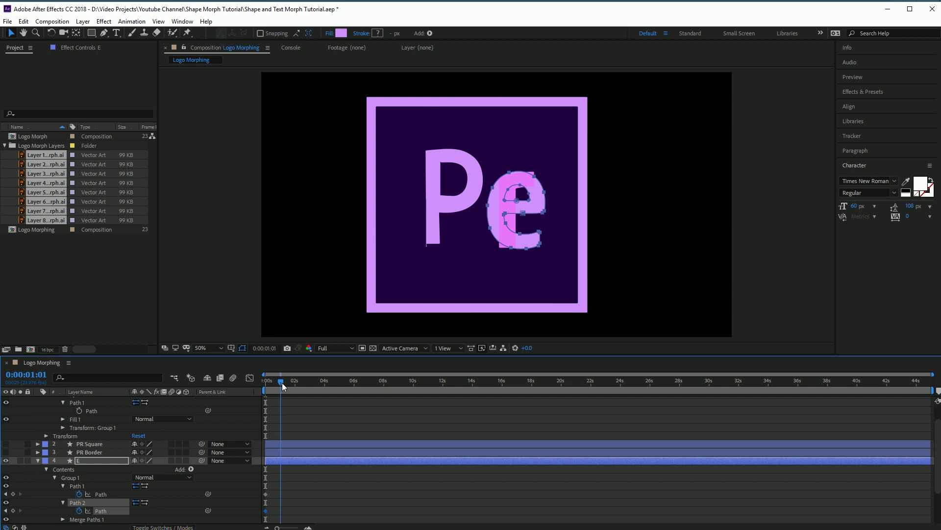
scroll(109, 447, up, 2)
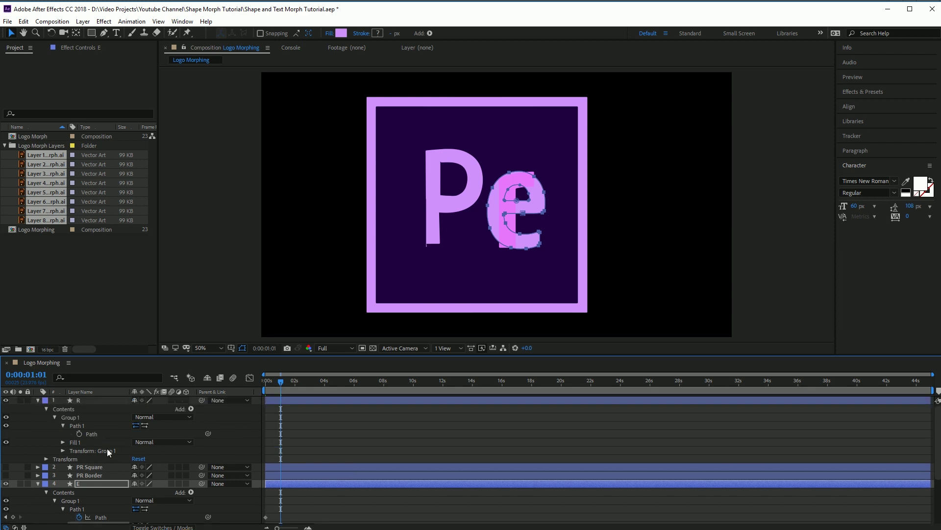
click(91, 435)
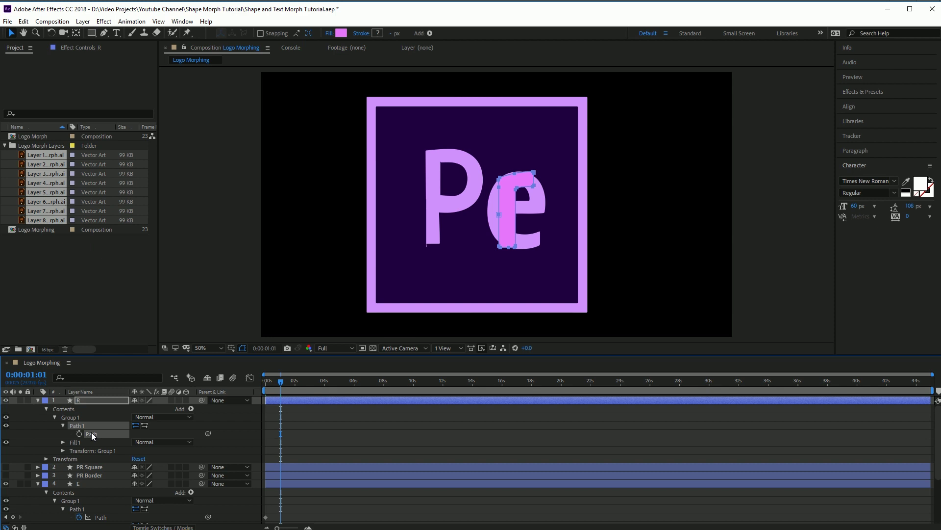
scroll(104, 419, down, 3)
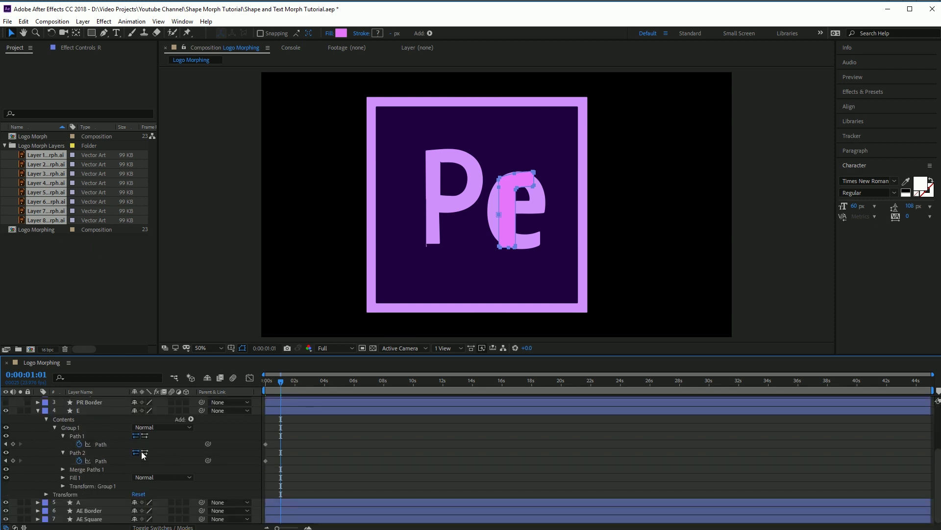
click(105, 445)
key(ctrl+v)
click(105, 460)
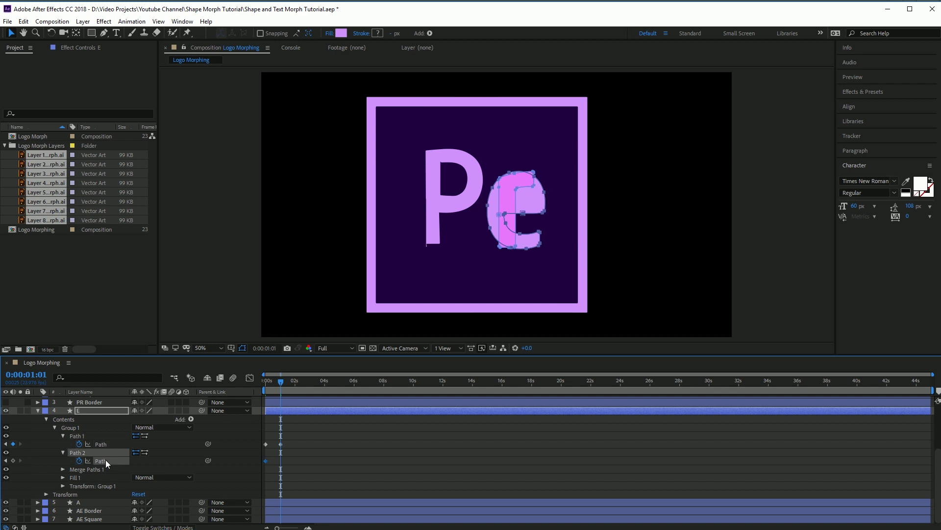
key(ctrl+v)
Step: Preview the letter morph from the beginning and return the playhead to 0:00:00:00
drag(283, 380, 262, 381)
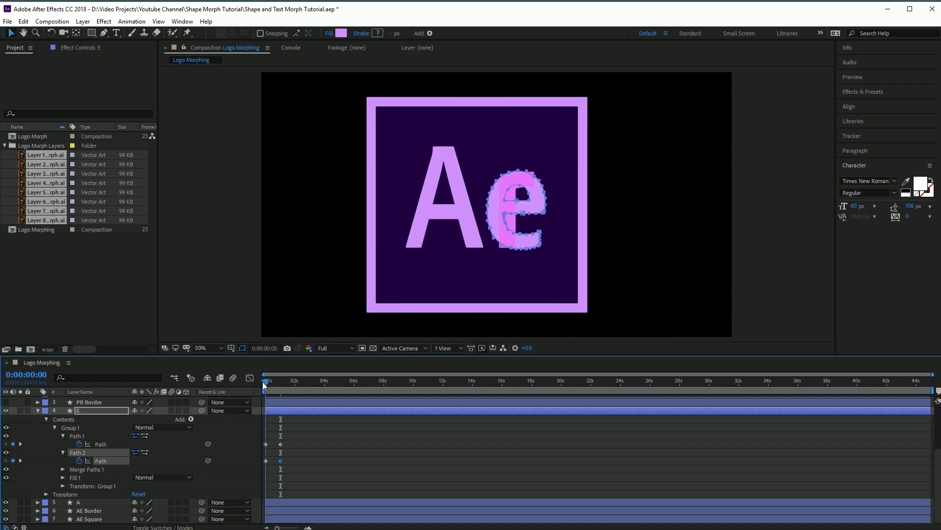
key(space)
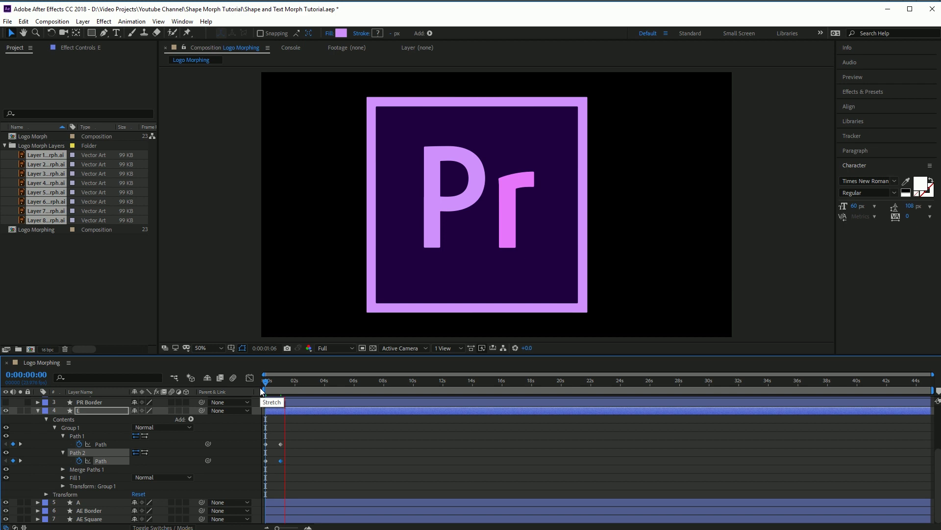
click(260, 380)
click(261, 380)
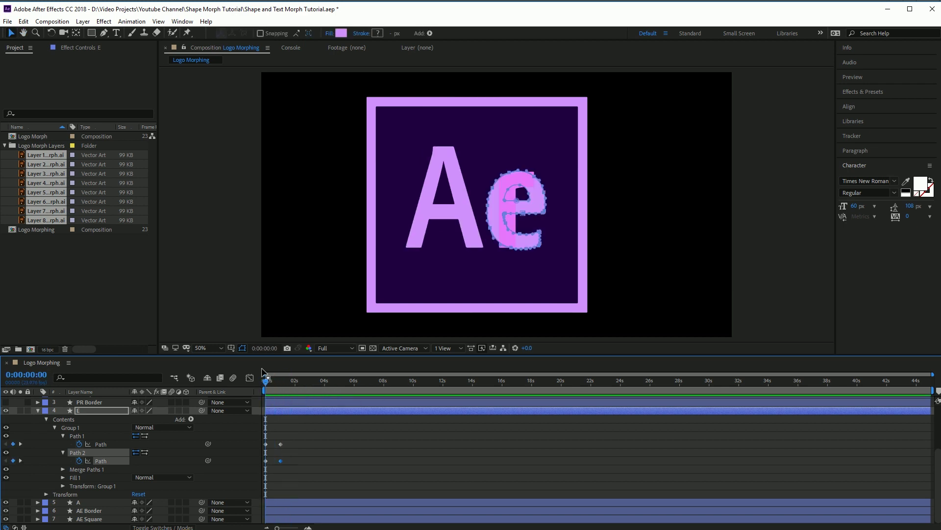
Step: Collapse layer R and delete it from the composition
scroll(101, 419, up, 3)
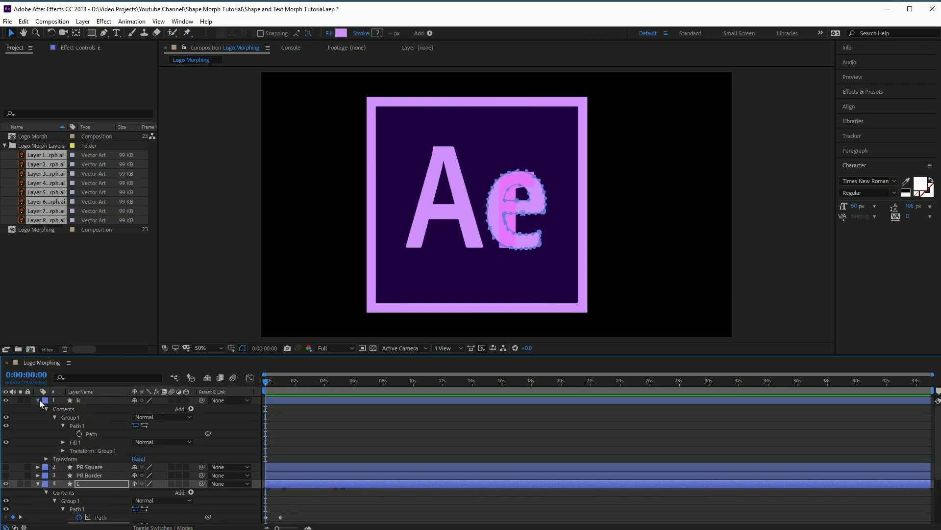
click(40, 399)
click(75, 402)
key(Delete)
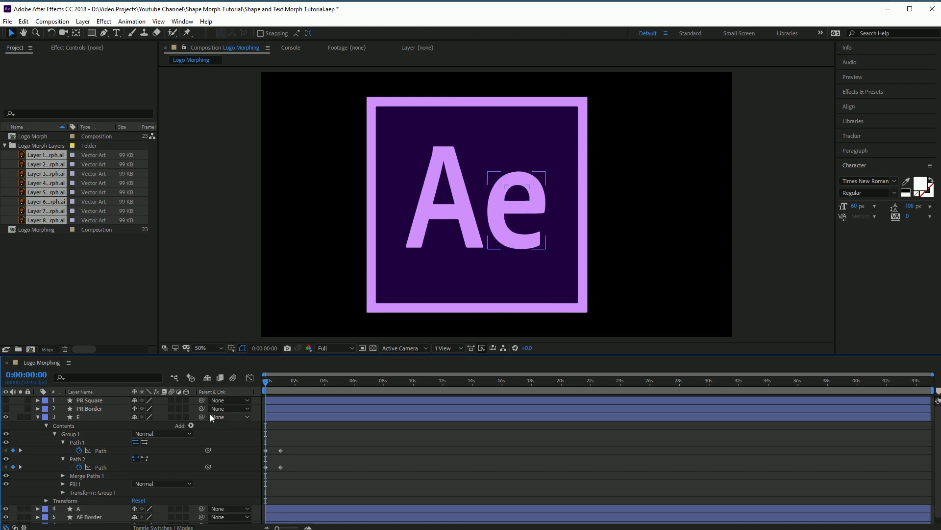
Step: Expand layer E's Fill 1 and set a Color keyframe at 0:00:00:00
mouse_move(265, 381)
mouse_down()
mouse_move(286, 386)
mouse_move(247, 387)
mouse_move(284, 392)
mouse_move(255, 381)
mouse_up()
click(212, 434)
click(63, 484)
scroll(87, 472, down, 2)
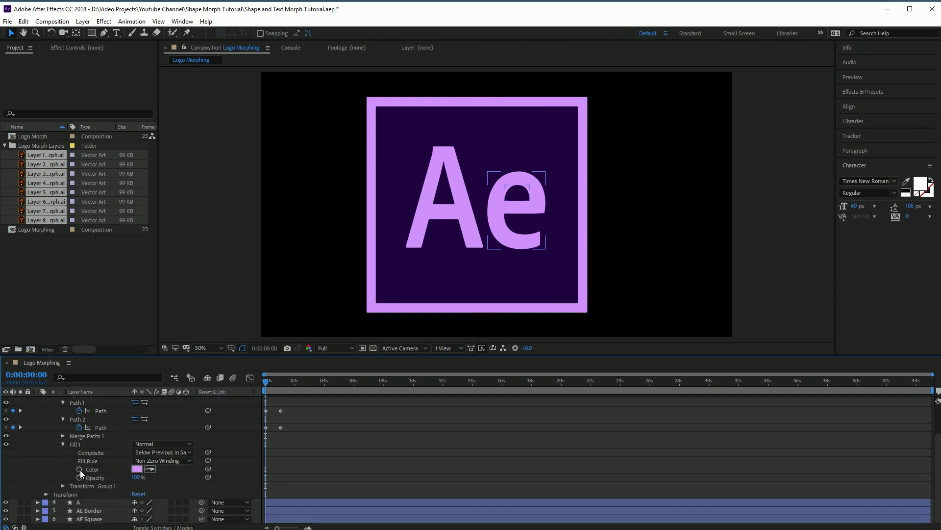
click(79, 469)
Step: At 0:00:01:01, show the PR Border layer and sample its pink for layer E's fill color, then return to 0:00:00:00 and collapse the layer
drag(264, 380, 280, 384)
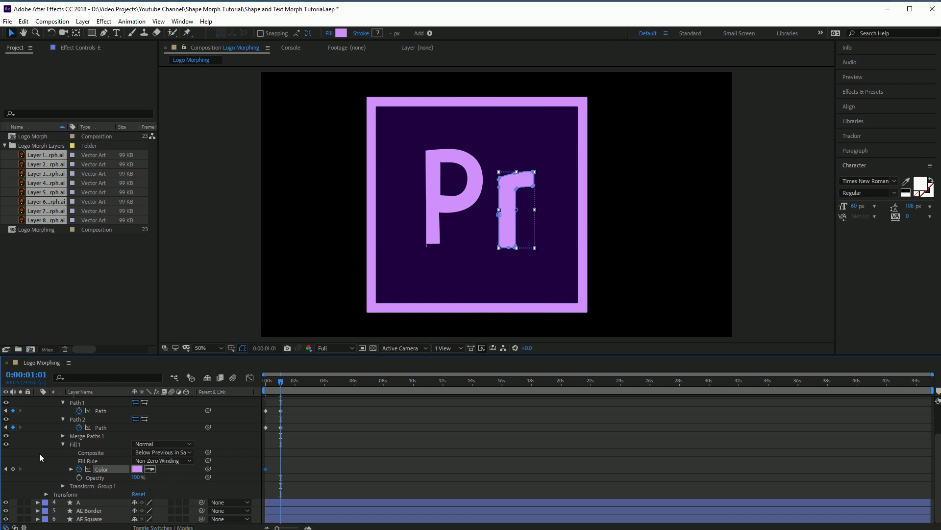
key(Return)
scroll(39, 453, up, 3)
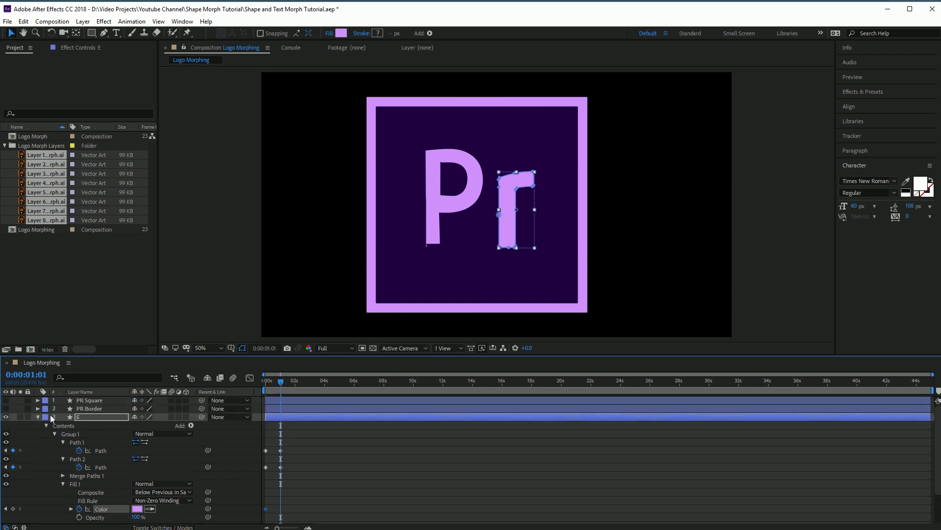
click(5, 408)
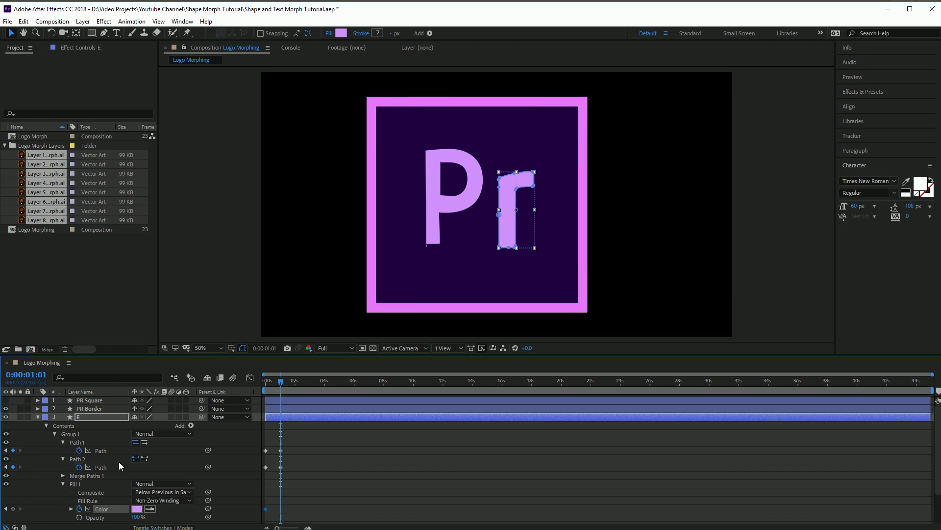
click(150, 508)
click(377, 310)
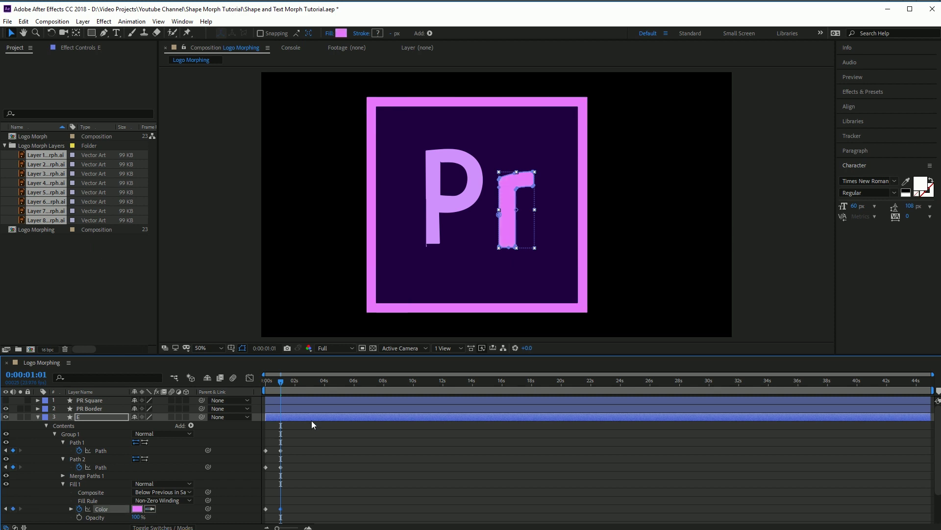
drag(281, 383, 261, 384)
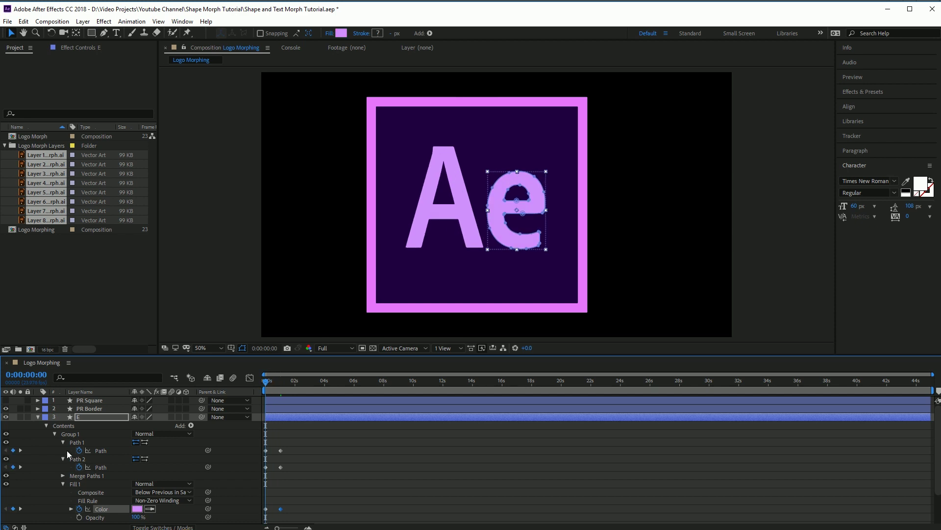
click(38, 417)
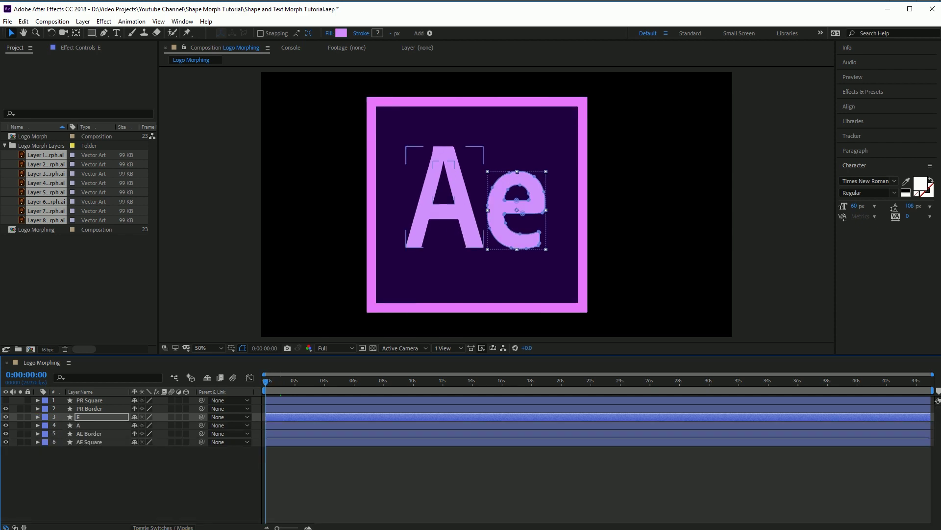
Step: Expand layer A's Fill 1 and set a Color keyframe at 0:00:00:00
click(38, 425)
click(64, 492)
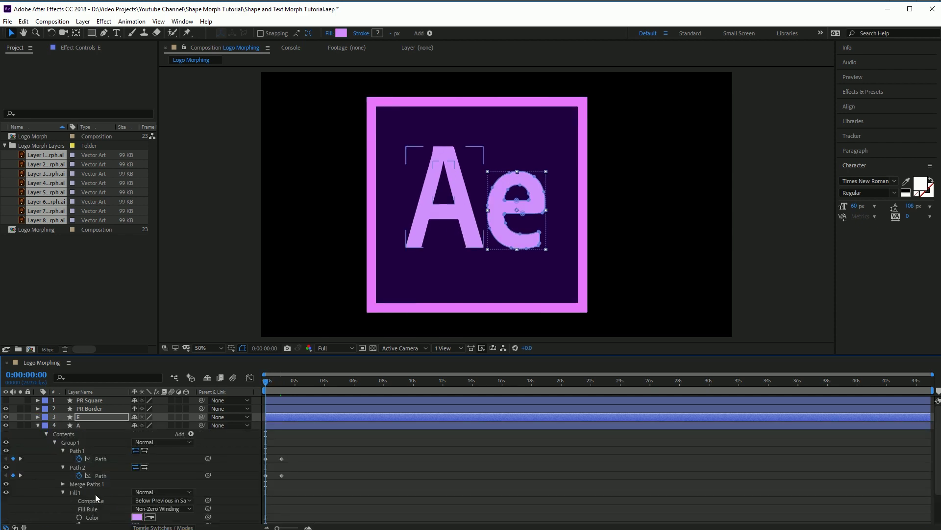
click(79, 485)
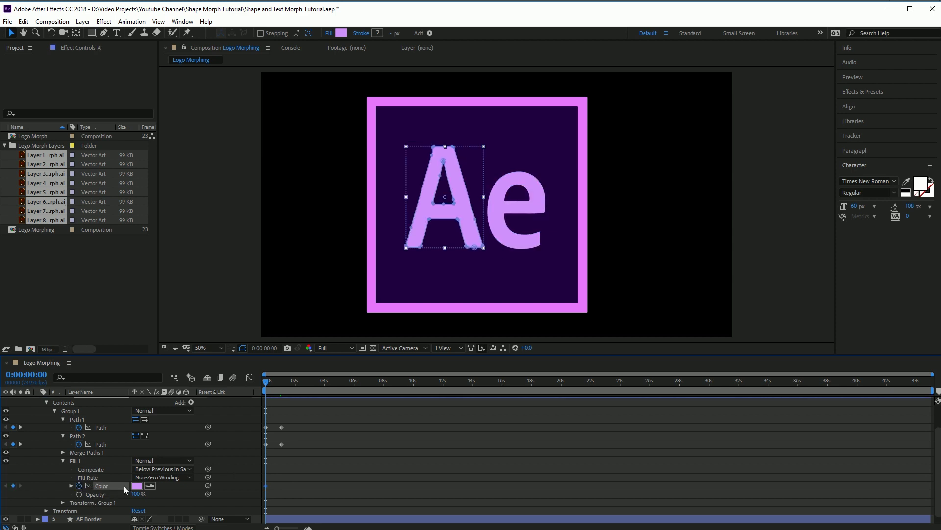
Step: Sample the pink border color for layer A's fill at 0:00:01:02, then return to 0:00:00:00 and collapse the layer
drag(266, 383, 280, 389)
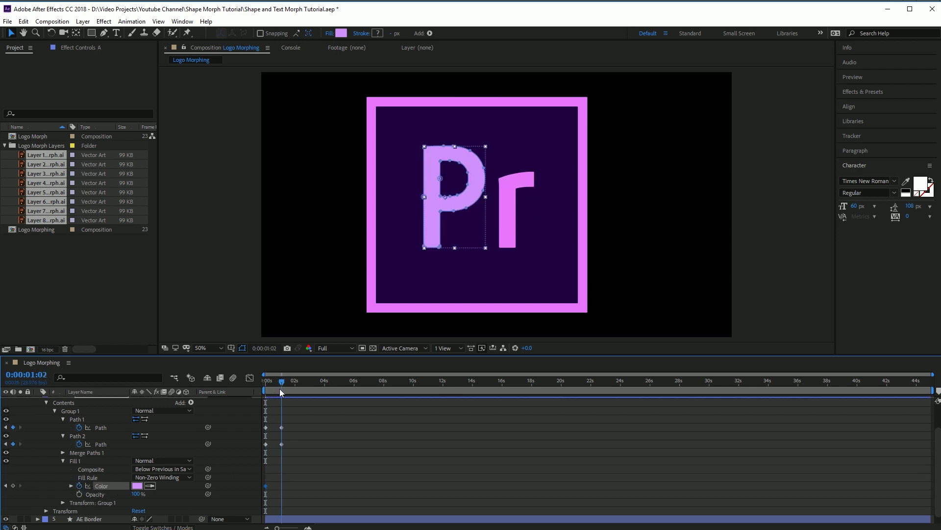
click(150, 486)
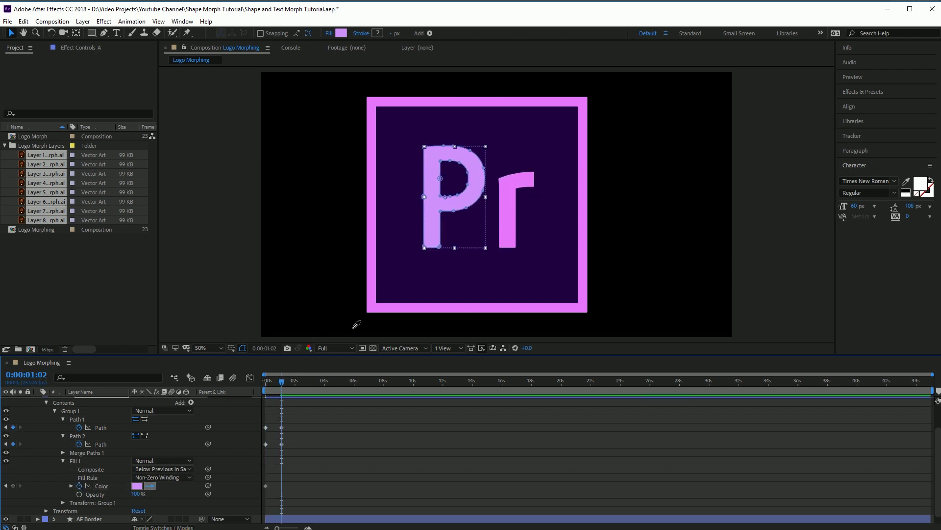
click(378, 309)
drag(284, 384, 258, 381)
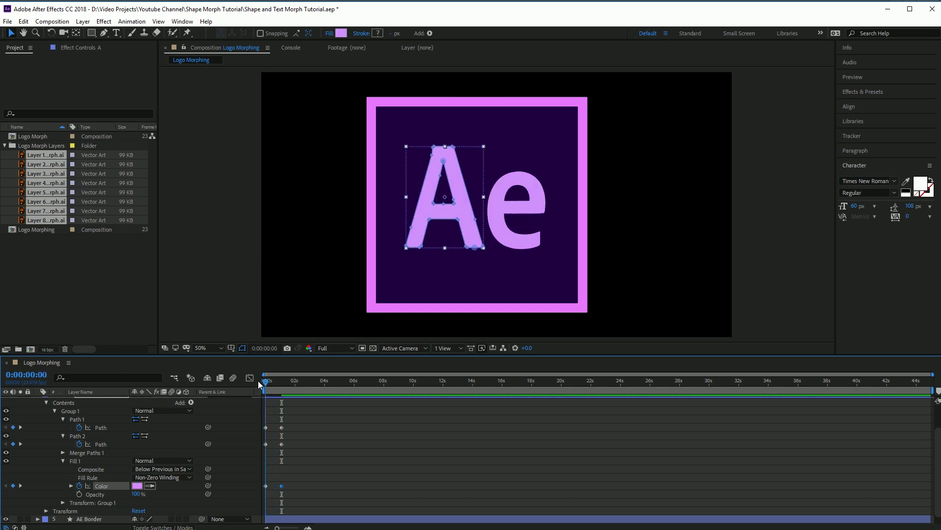
scroll(147, 466, up, 2)
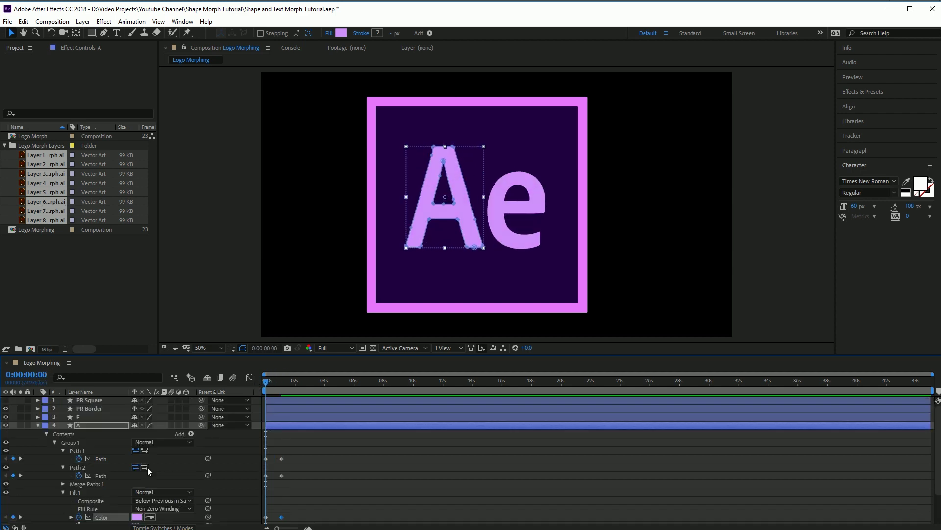
click(38, 424)
click(102, 470)
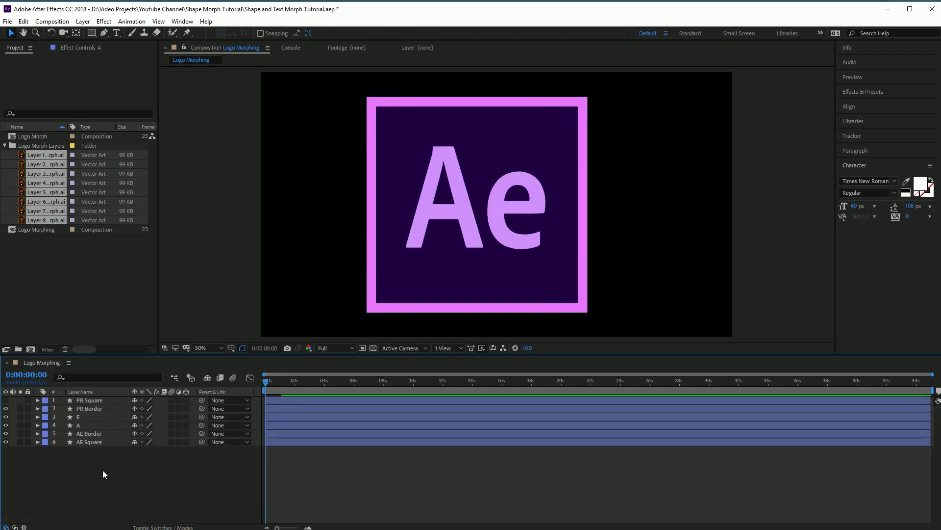
Step: Move the PR Square and PR Border layers below AE Square in the layer stack and make PR Square visible
click(93, 401)
shift+click(86, 407)
drag(86, 401, 116, 446)
click(5, 433)
Step: Reveal layer A's keyframed properties and set Opacity keyframes on AE Border and AE Square at 0:00:00:00
click(84, 408)
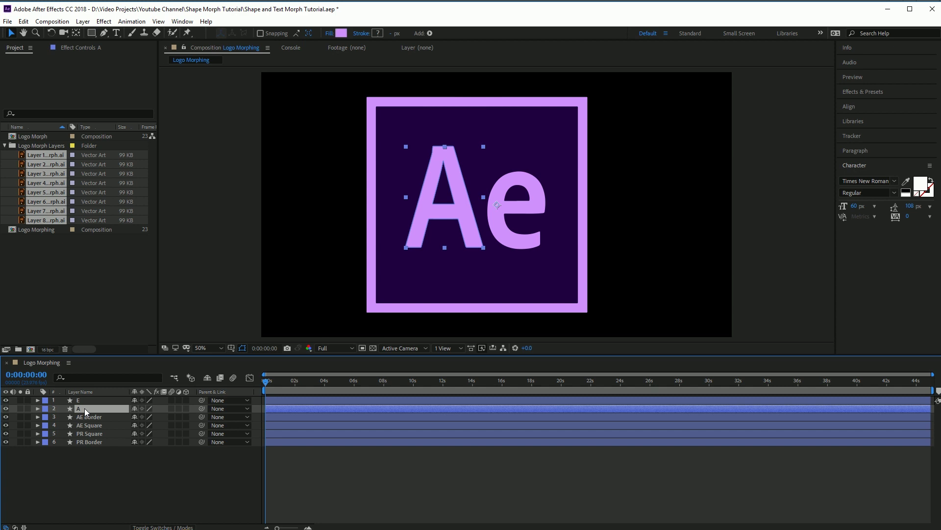
key(u)
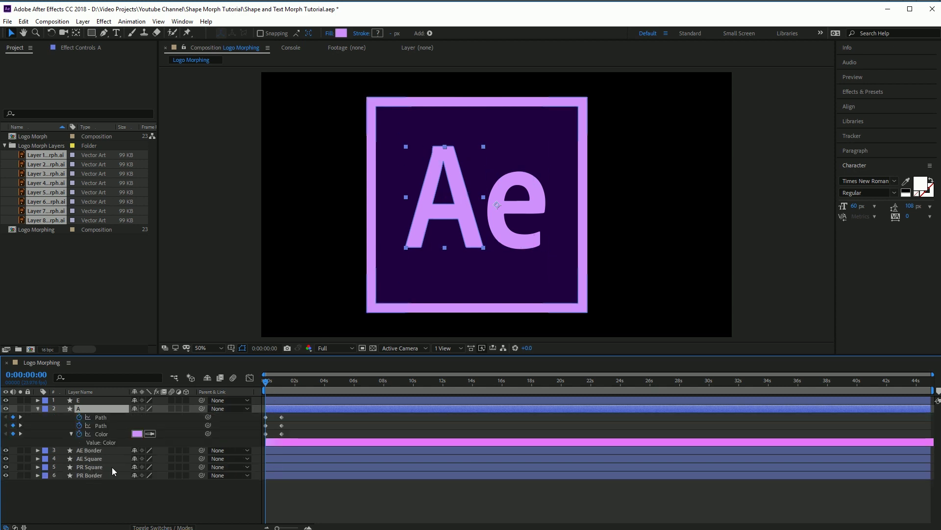
click(84, 451)
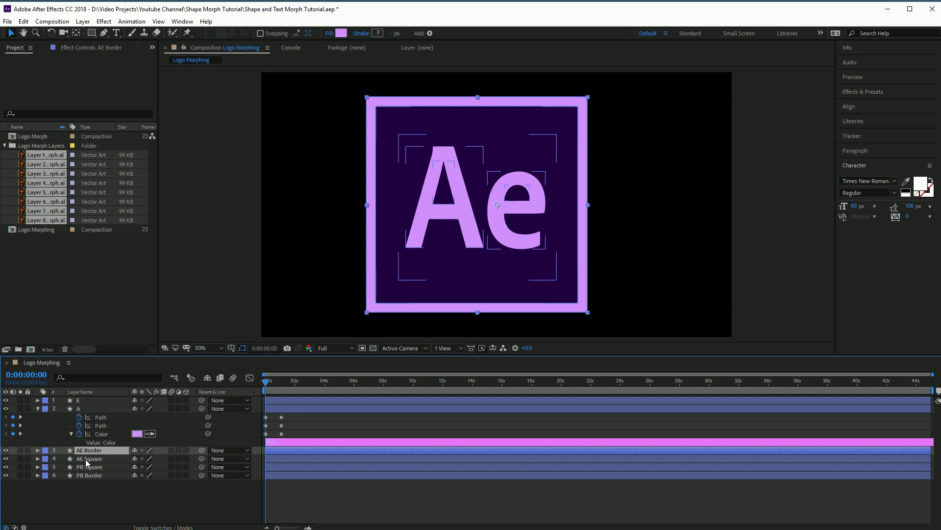
shift+click(86, 459)
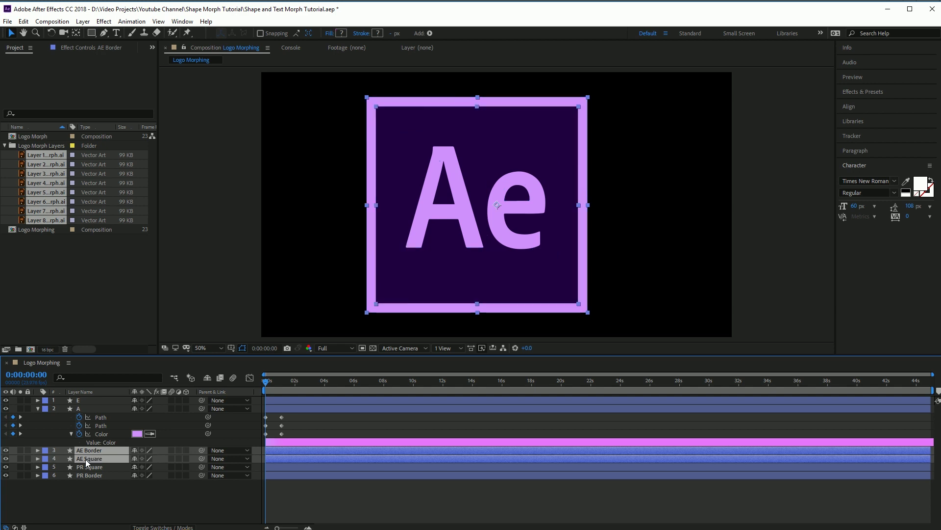
key(t)
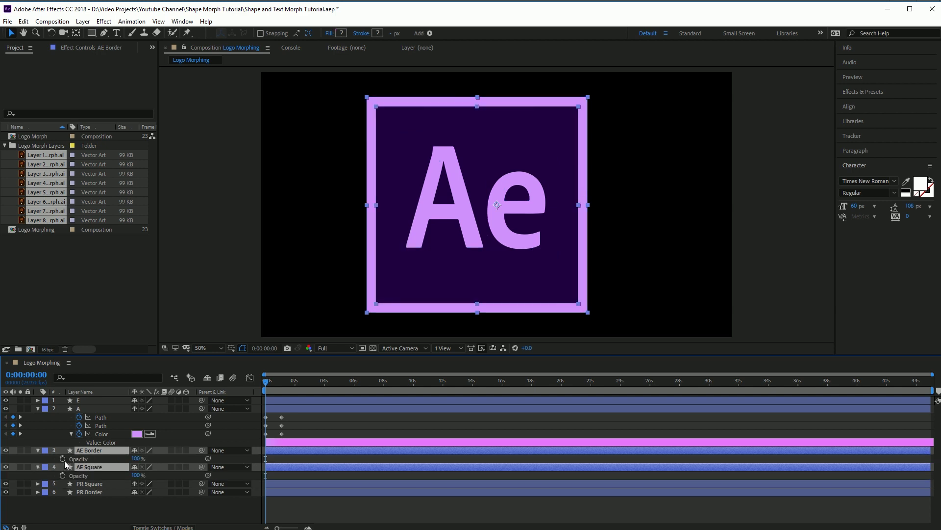
click(63, 459)
Step: Set the Opacity of AE Border and AE Square to 0% at 0:00:01:03 and preview the morph from the beginning
drag(267, 382, 282, 393)
drag(281, 381, 280, 382)
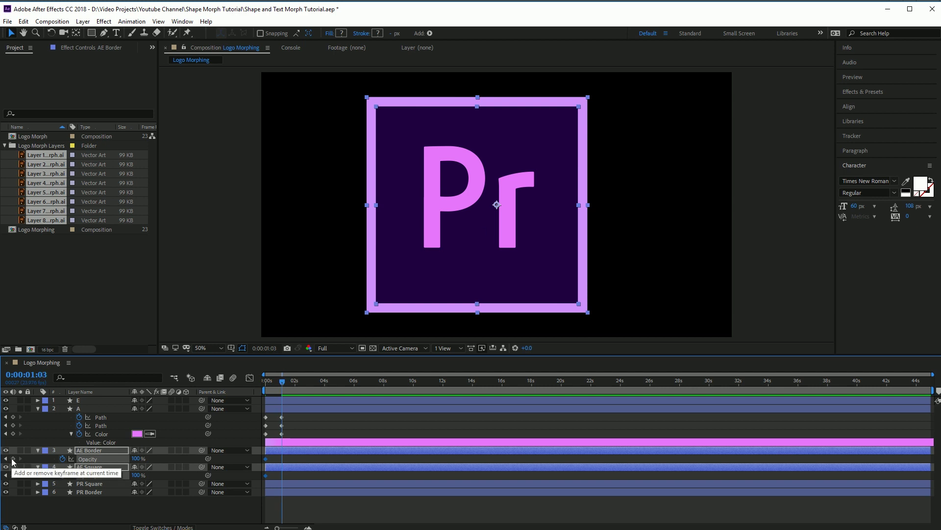
drag(136, 458, 28, 467)
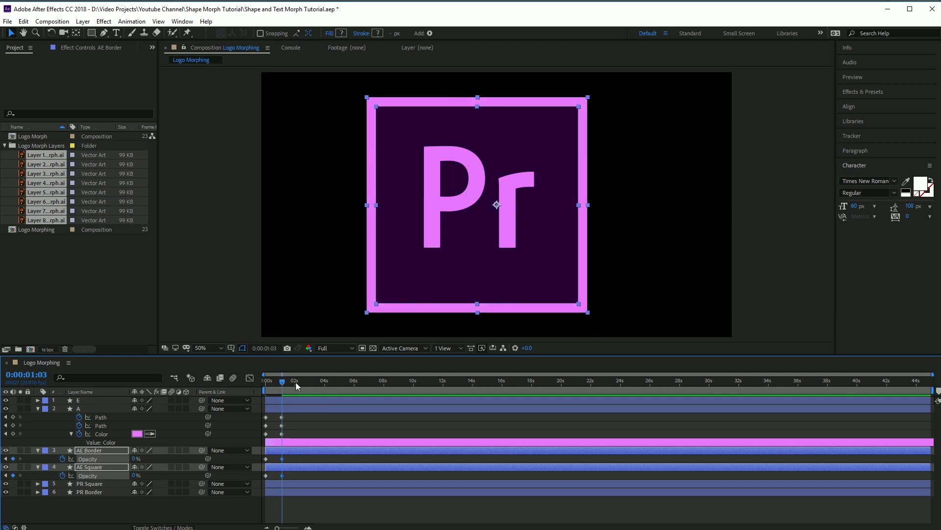
key(Home)
key(space)
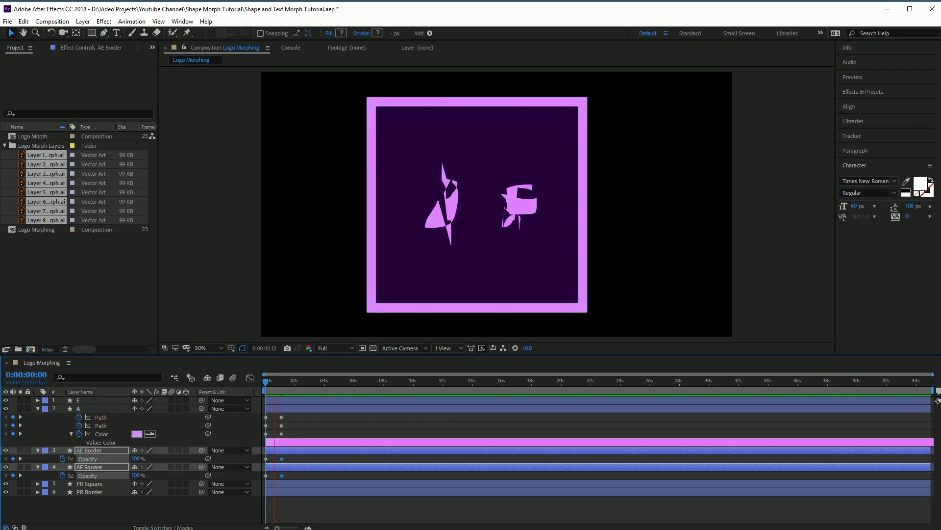